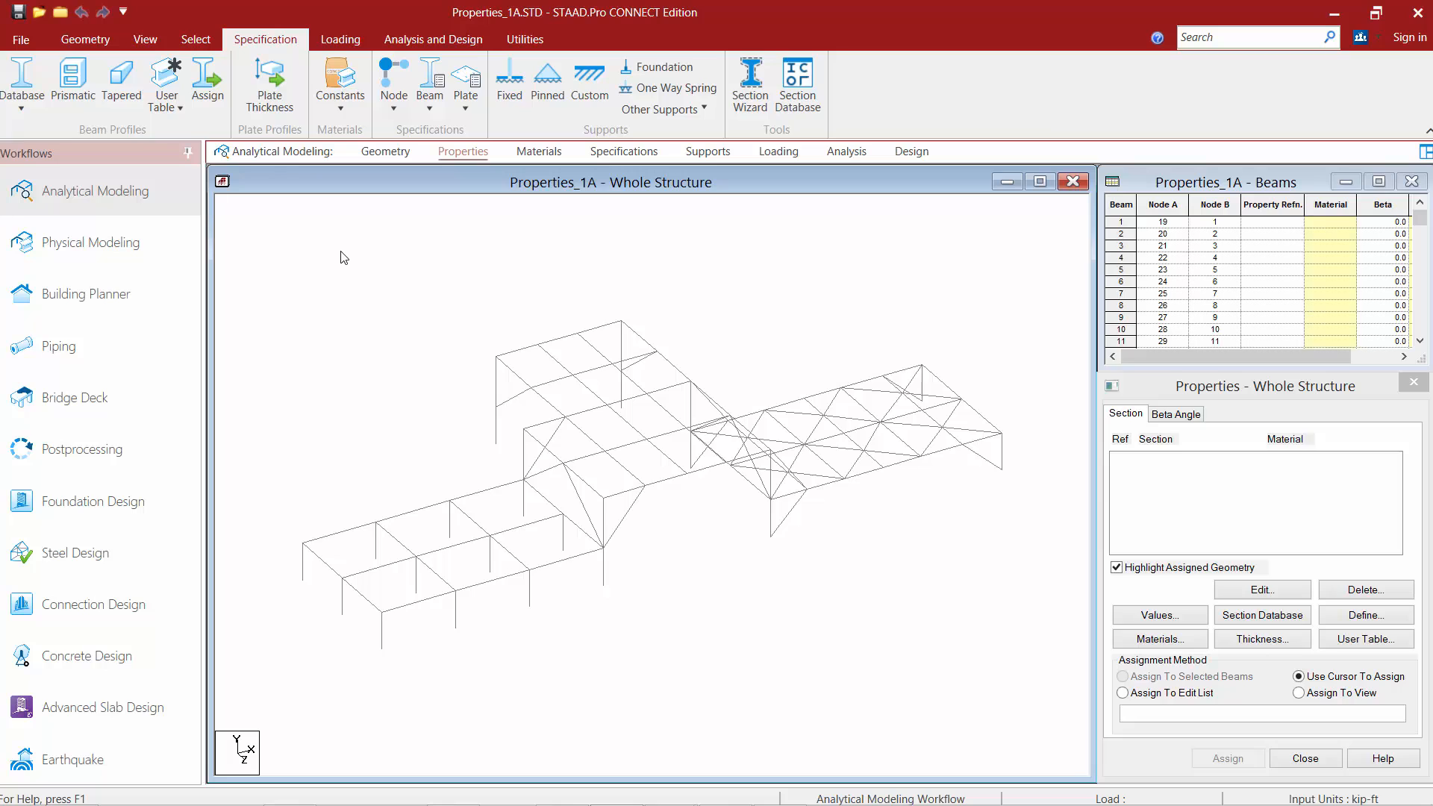
Open the American hot-rolled steel table and add a W14X30 W Shape section as a single section with STEEL material.
{"action": "left_click", "coordinate": [18, 107]}
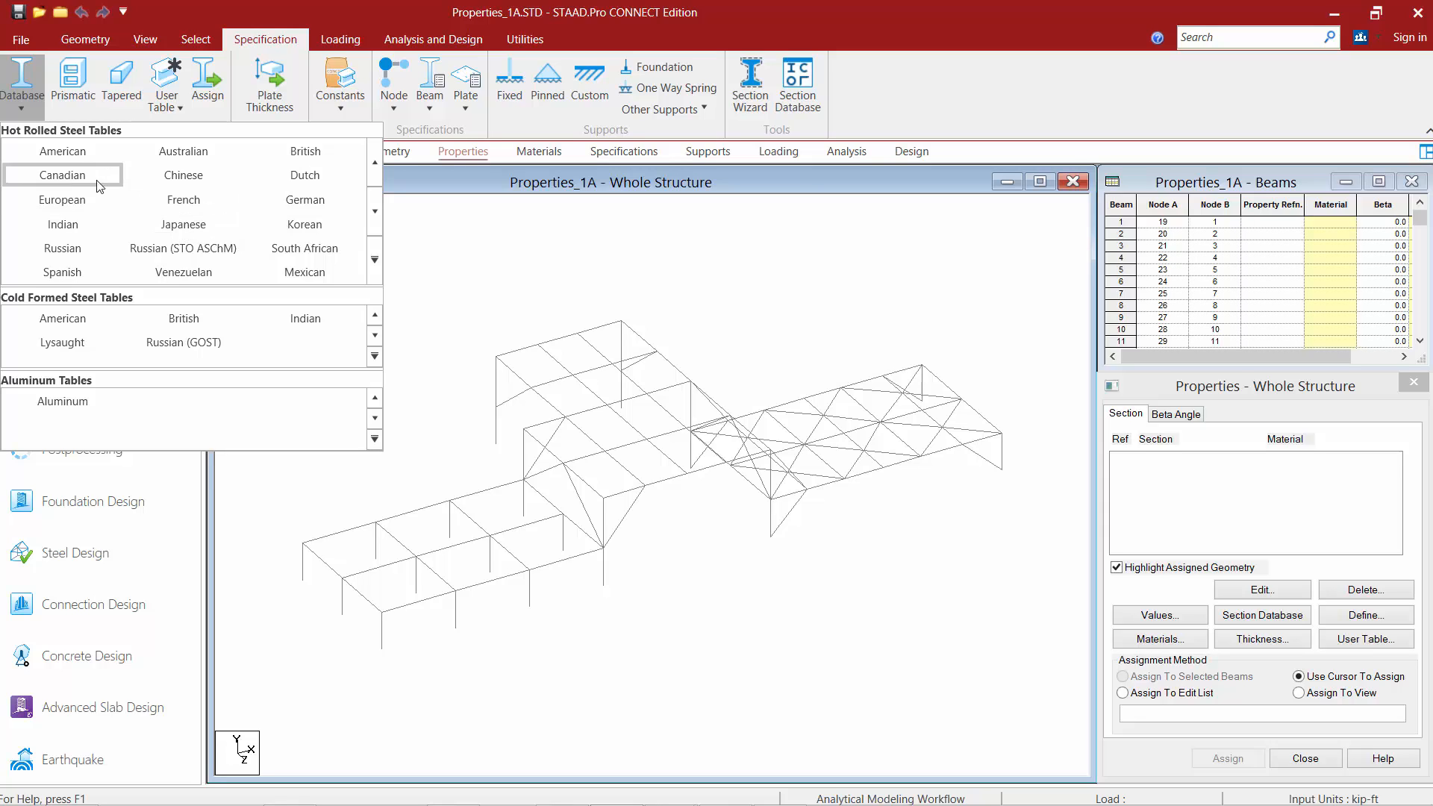
{"action": "left_click", "coordinate": [71, 152]}
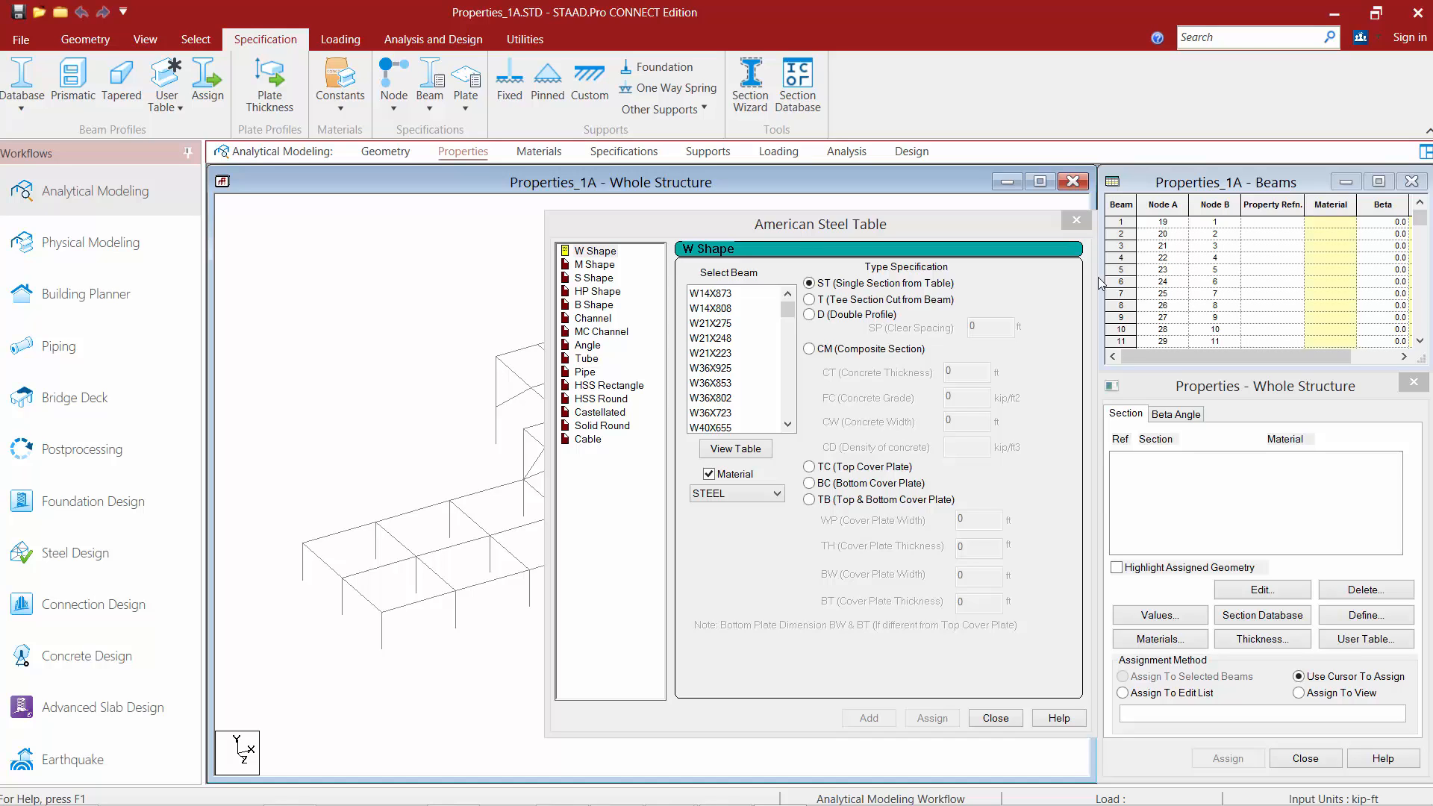
{"action": "left_click", "coordinate": [591, 253]}
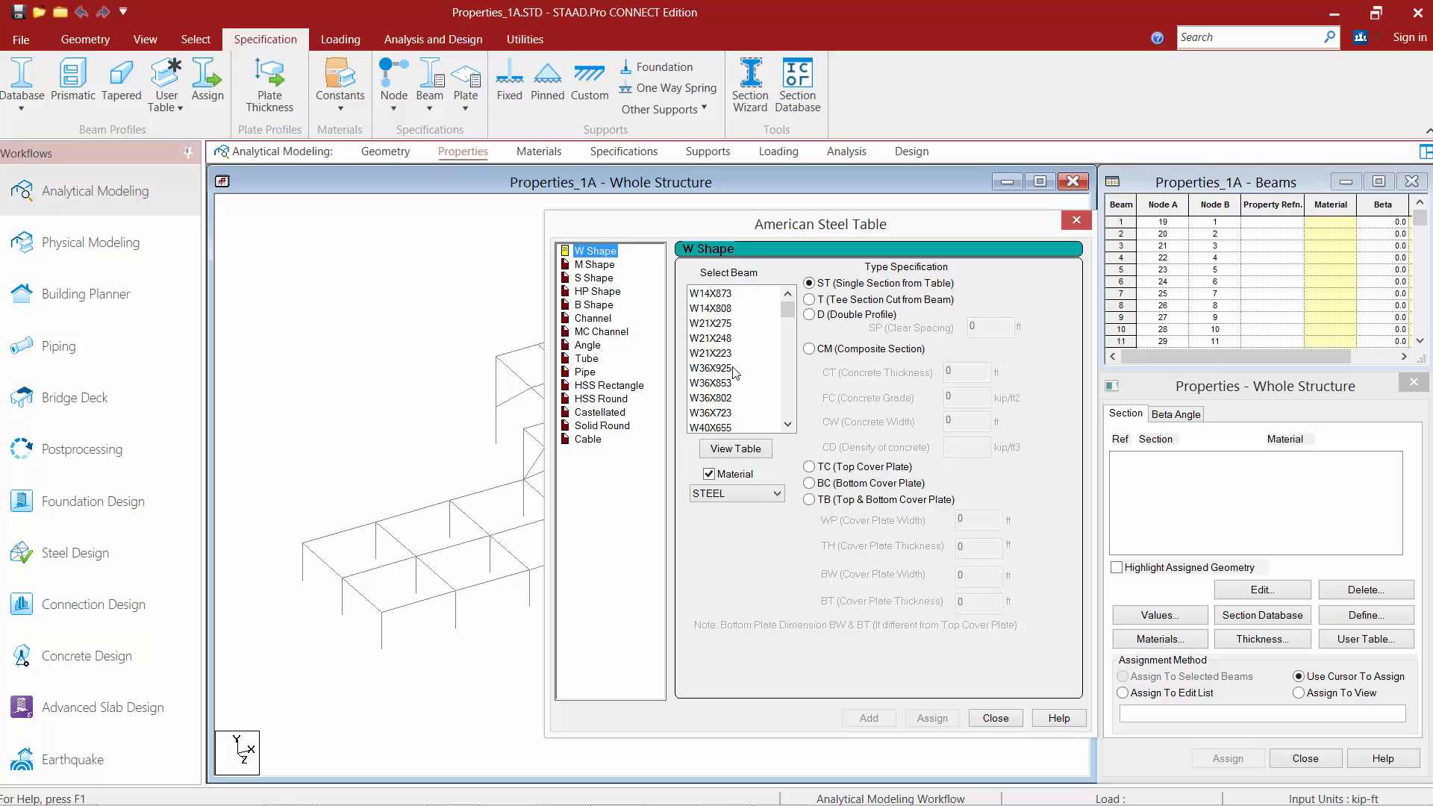
{"action": "left_click_drag", "start_coordinate": [787, 315], "coordinate": [779, 388]}
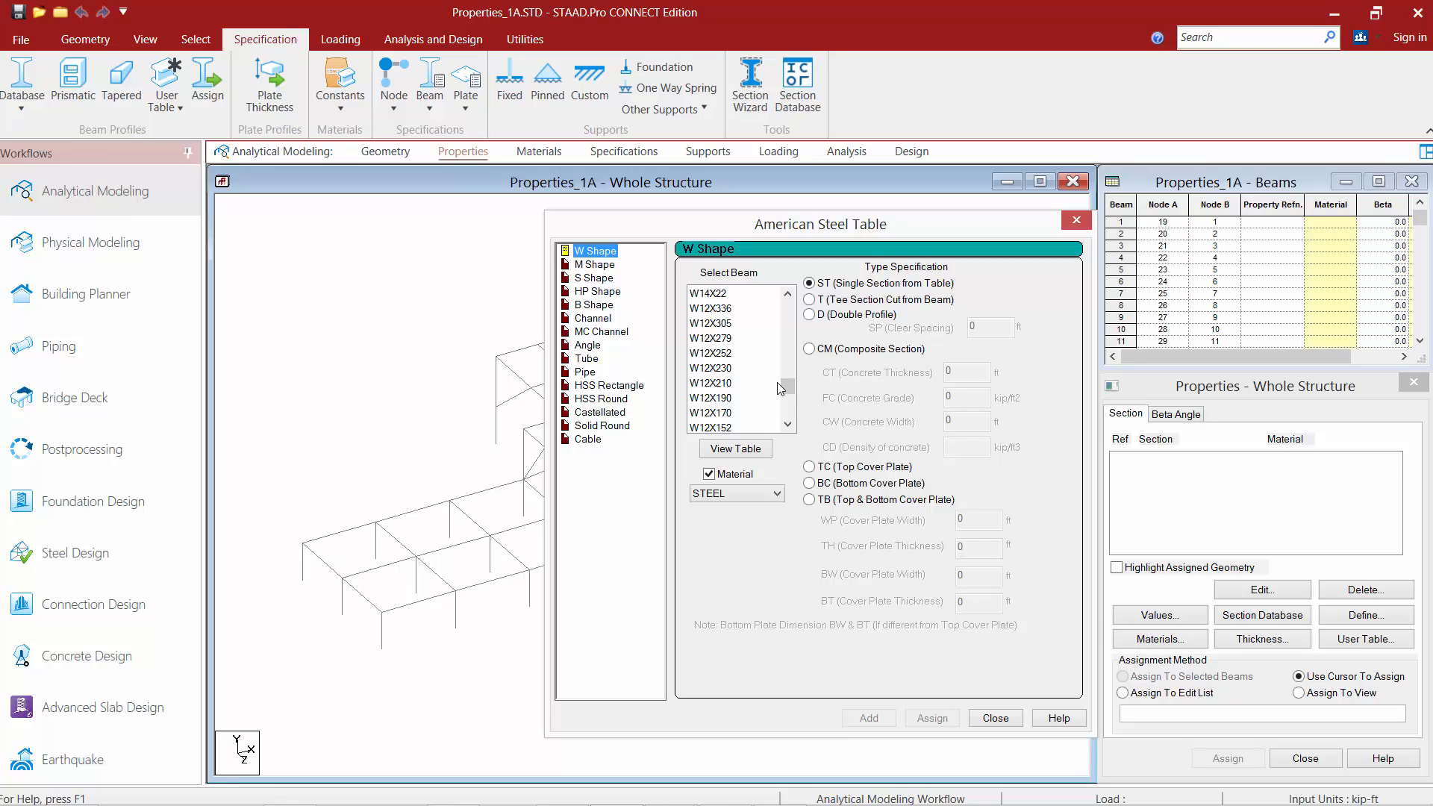
{"action": "left_click", "coordinate": [787, 294]}
{"action": "left_click", "coordinate": [787, 293]}
{"action": "left_click", "coordinate": [787, 293]}
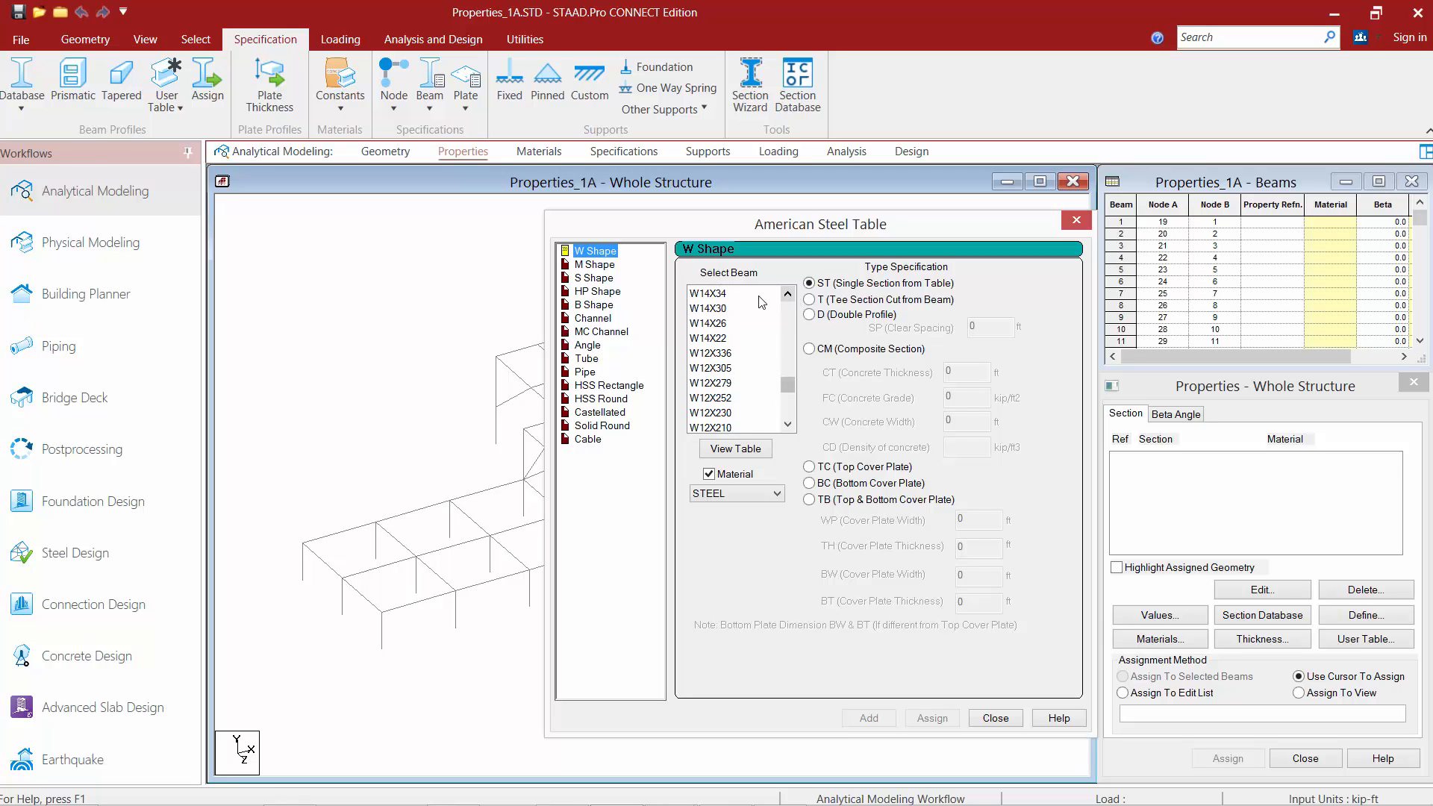
{"action": "left_click", "coordinate": [728, 309]}
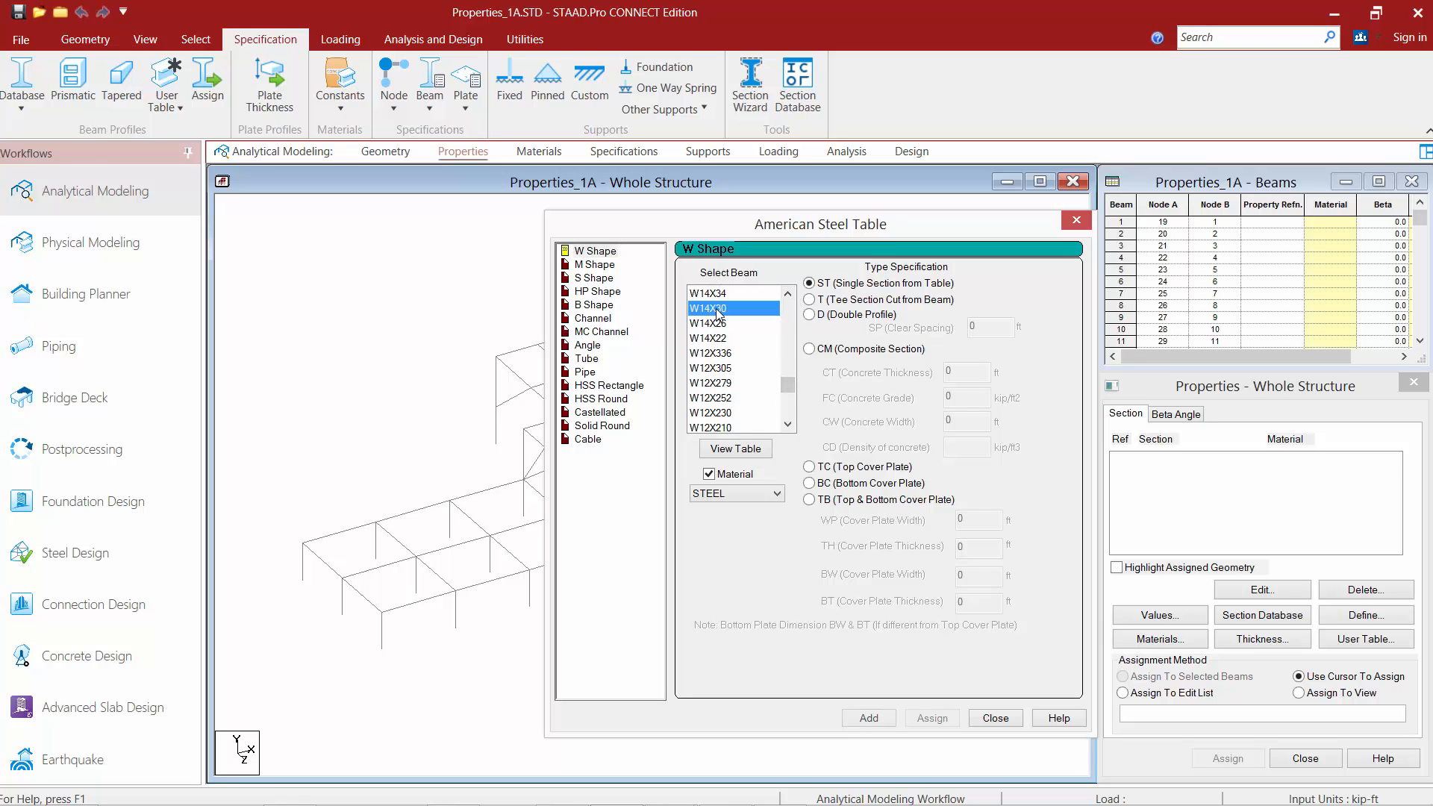
{"action": "left_click", "coordinate": [738, 494]}
{"action": "left_click", "coordinate": [741, 494]}
{"action": "left_click", "coordinate": [820, 287]}
{"action": "left_click", "coordinate": [872, 718]}
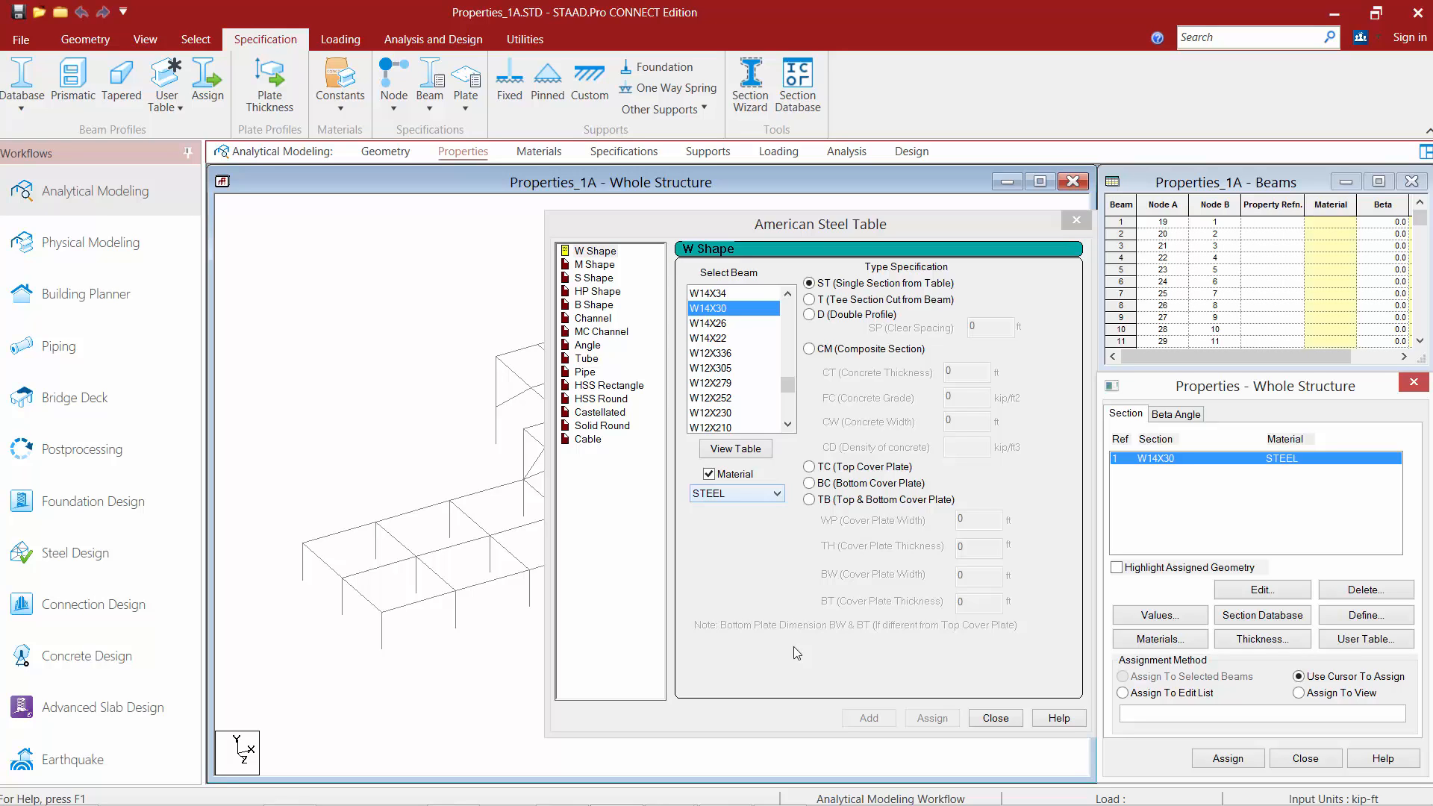
Add a W18X35 W Shape section with STEEL material to the section list.
{"action": "left_click", "coordinate": [788, 295]}
{"action": "left_click_drag", "start_coordinate": [792, 297], "coordinate": [791, 297]}
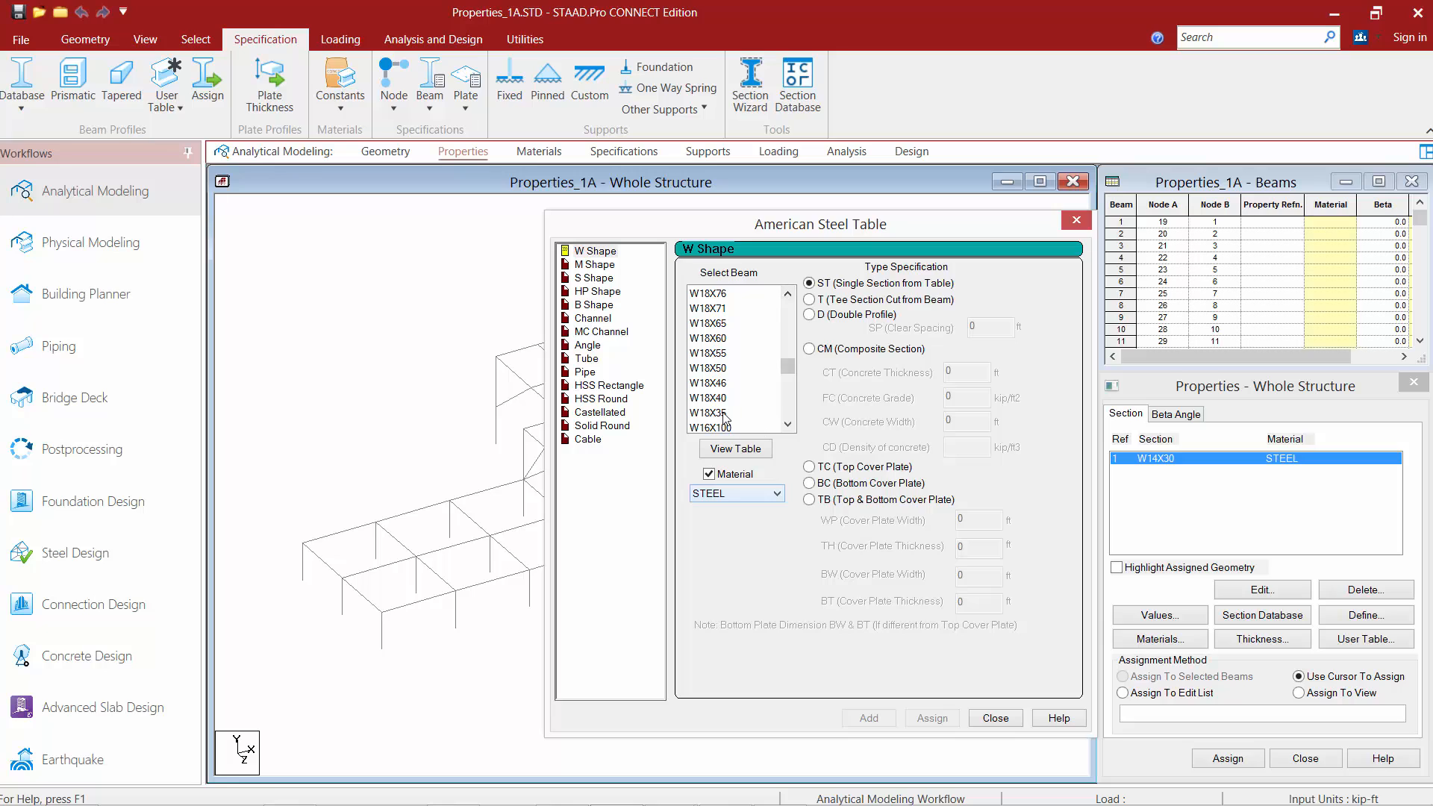
{"action": "left_click", "coordinate": [726, 415]}
{"action": "left_click", "coordinate": [869, 718]}
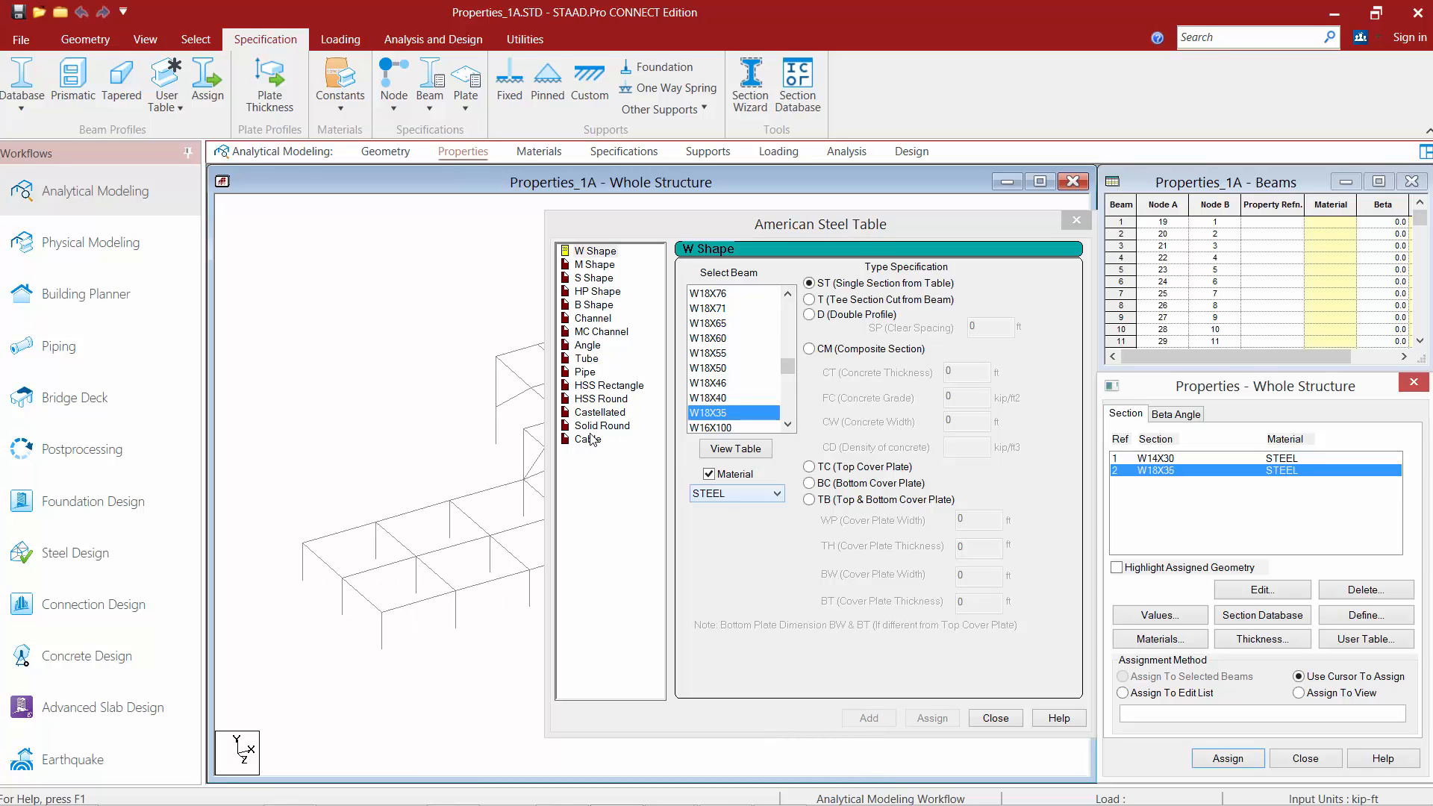
Add an HSS Rectangle section HSST10X10X0.375 with STEEL material.
{"action": "left_click", "coordinate": [589, 387]}
{"action": "left_click", "coordinate": [589, 388]}
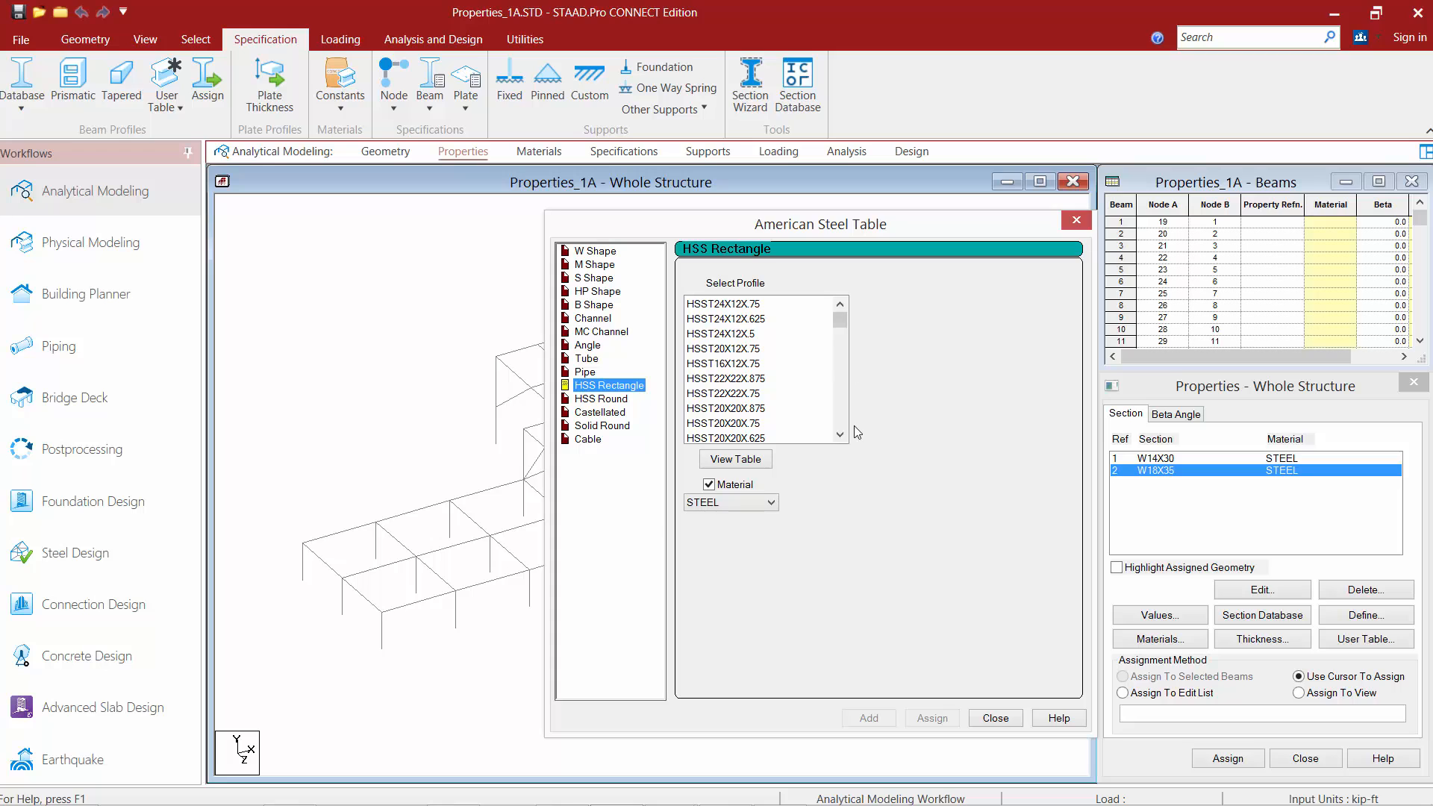
{"action": "scroll", "coordinate": [843, 422], "scroll_direction": "down", "scroll_amount": 5}
{"action": "scroll", "coordinate": [843, 422], "scroll_direction": "down", "scroll_amount": 10}
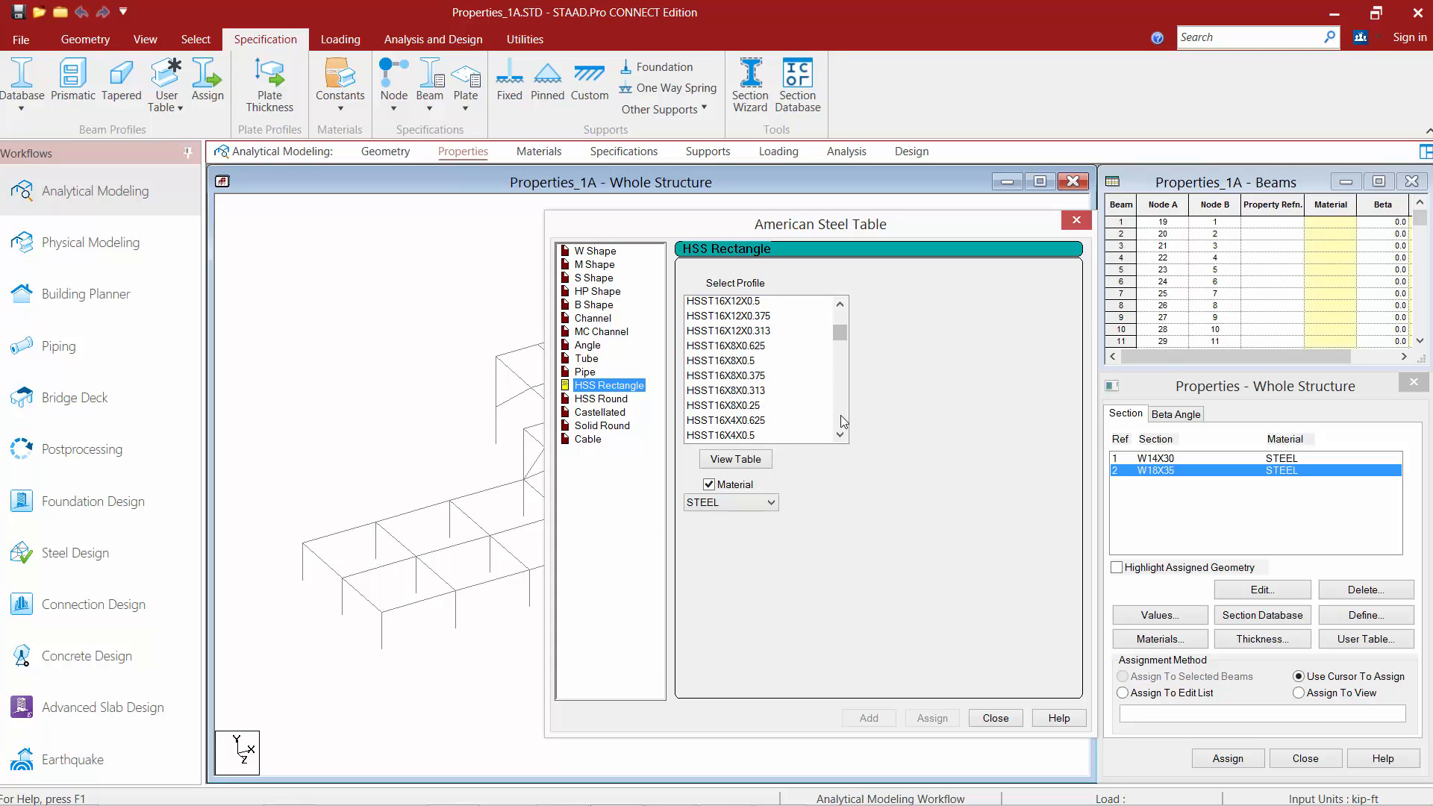
{"action": "scroll", "coordinate": [844, 421], "scroll_direction": "down", "scroll_amount": 12}
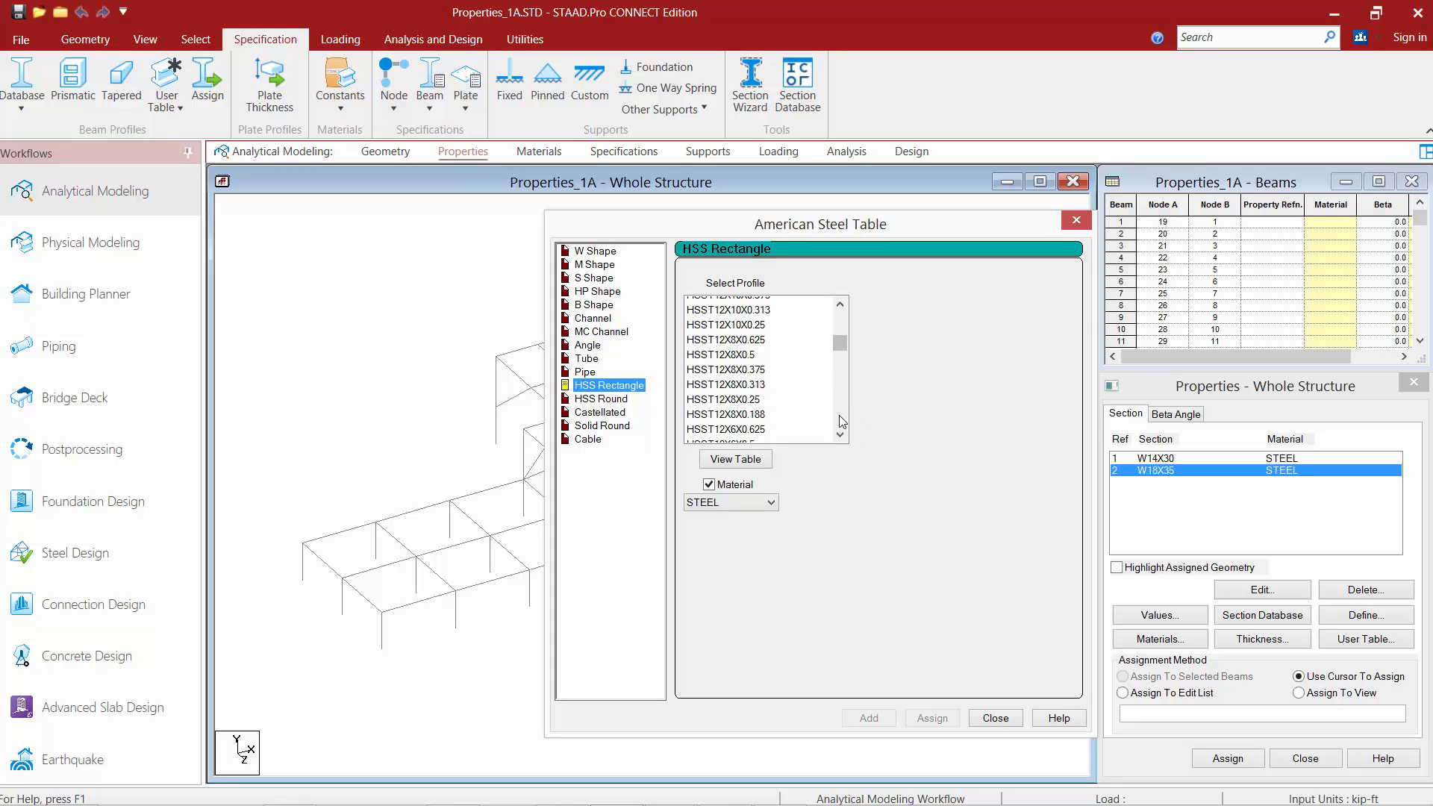
{"action": "left_click", "coordinate": [839, 416]}
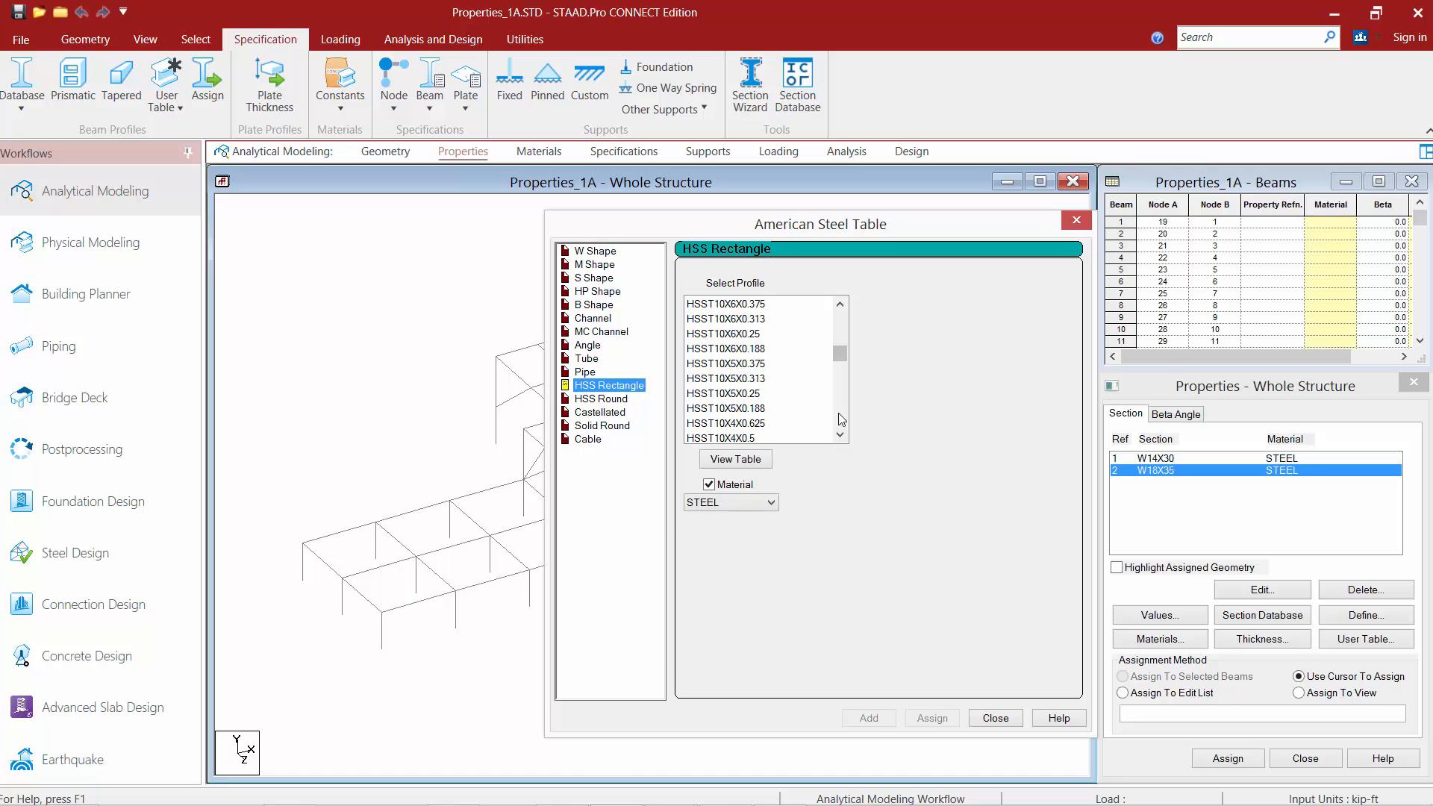
{"action": "left_click", "coordinate": [837, 322]}
{"action": "left_click", "coordinate": [838, 322]}
{"action": "scroll", "coordinate": [838, 328], "scroll_direction": "up", "scroll_amount": 1}
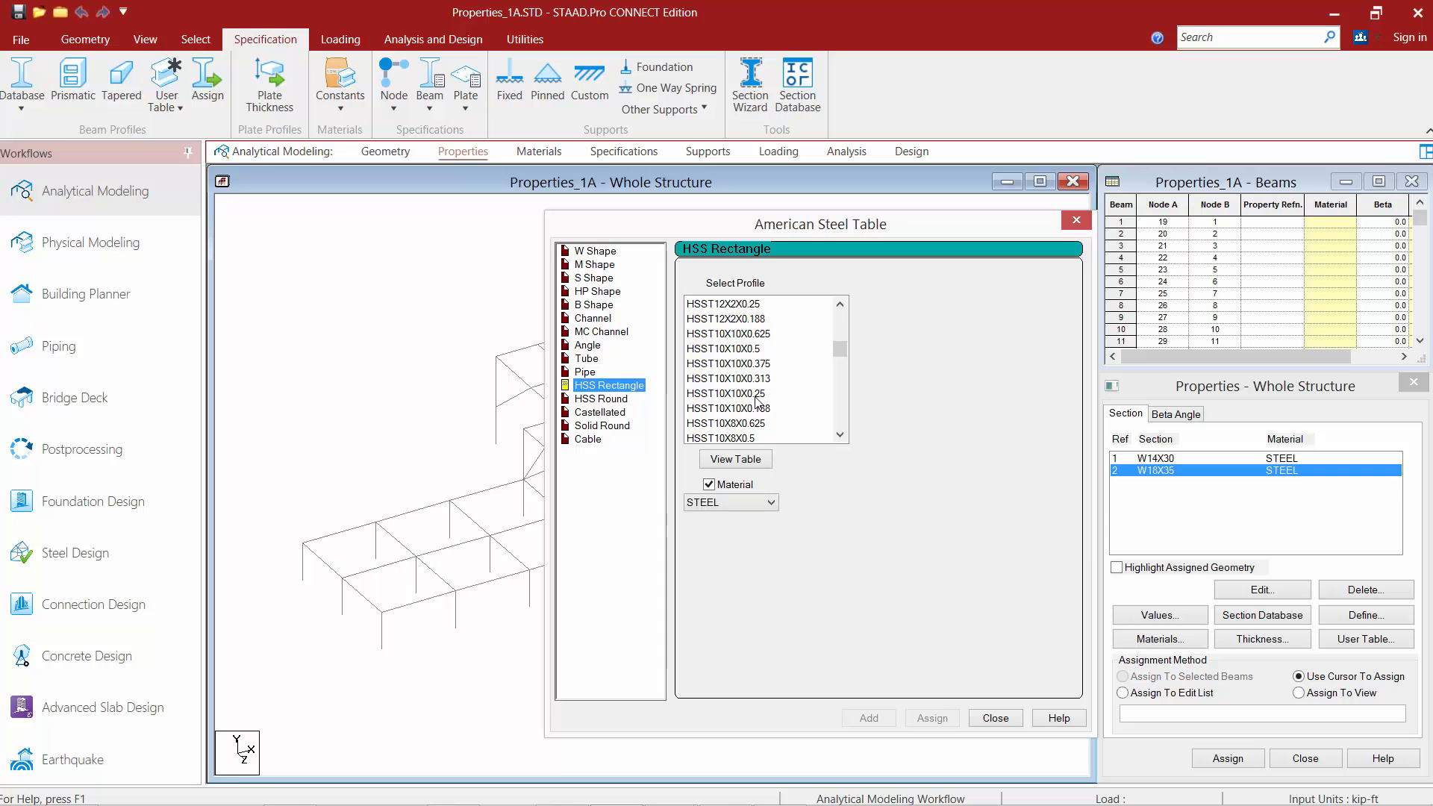
{"action": "left_click", "coordinate": [758, 365]}
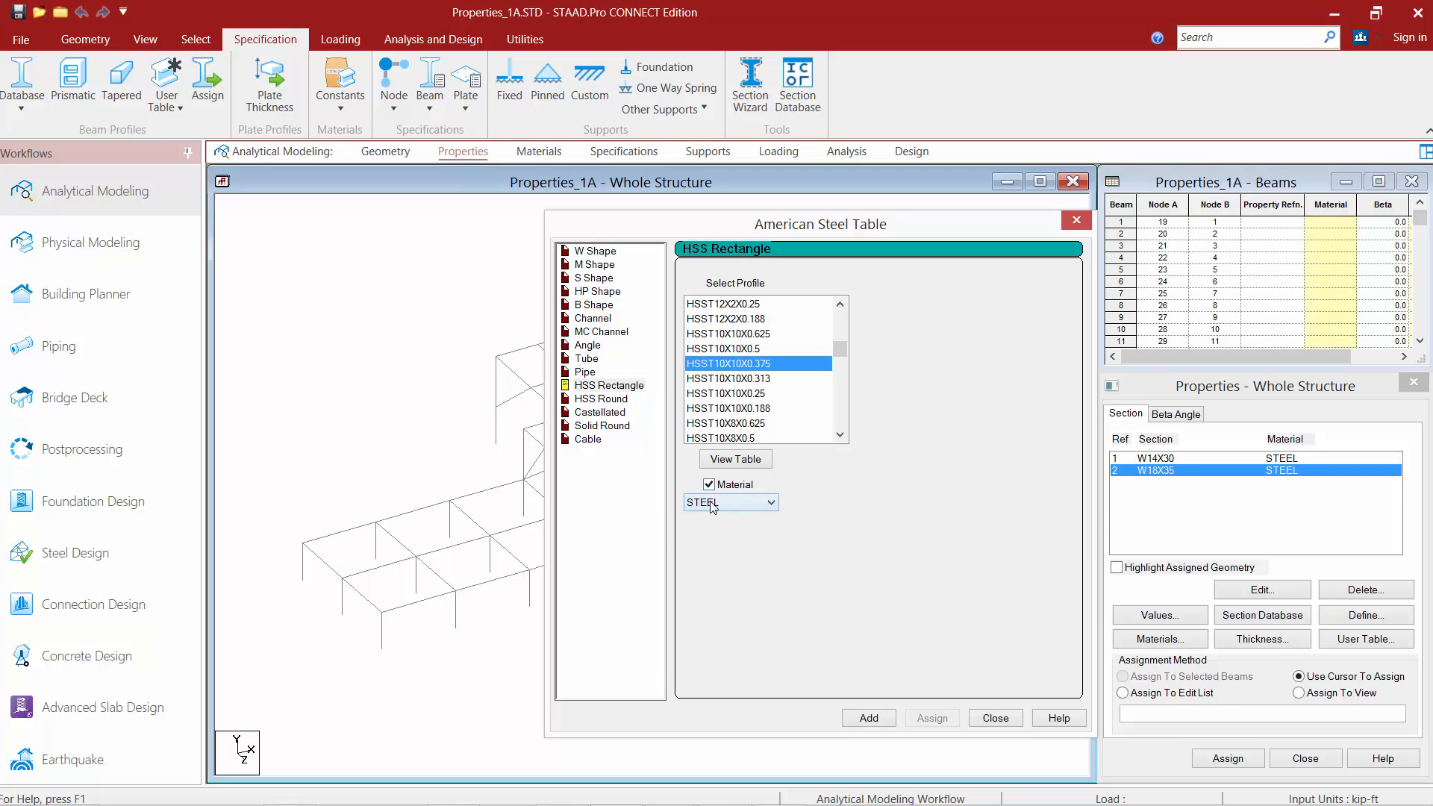
{"action": "left_click", "coordinate": [868, 719]}
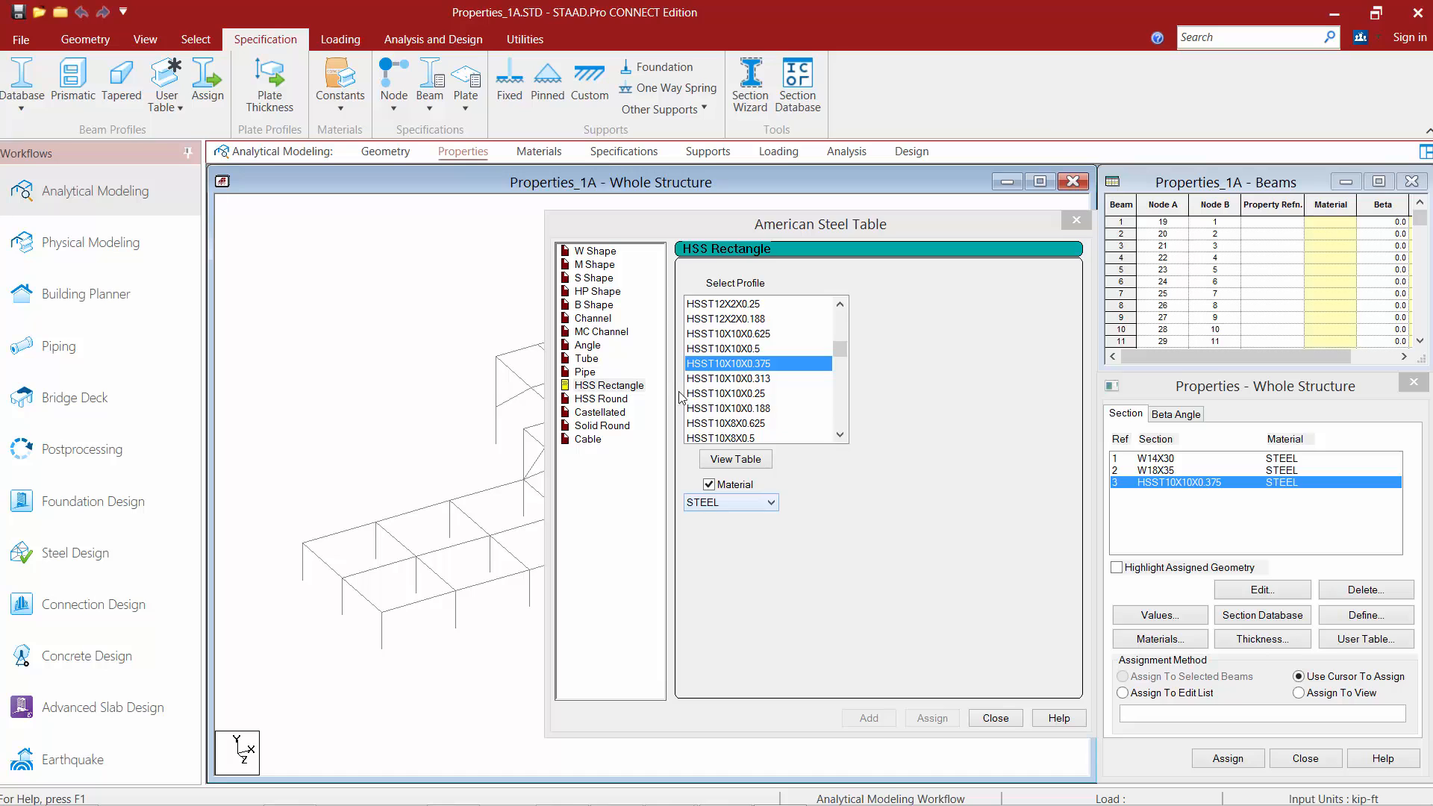
Add an Angle section L40356 as a single section with STEEL material.
{"action": "left_click", "coordinate": [582, 346]}
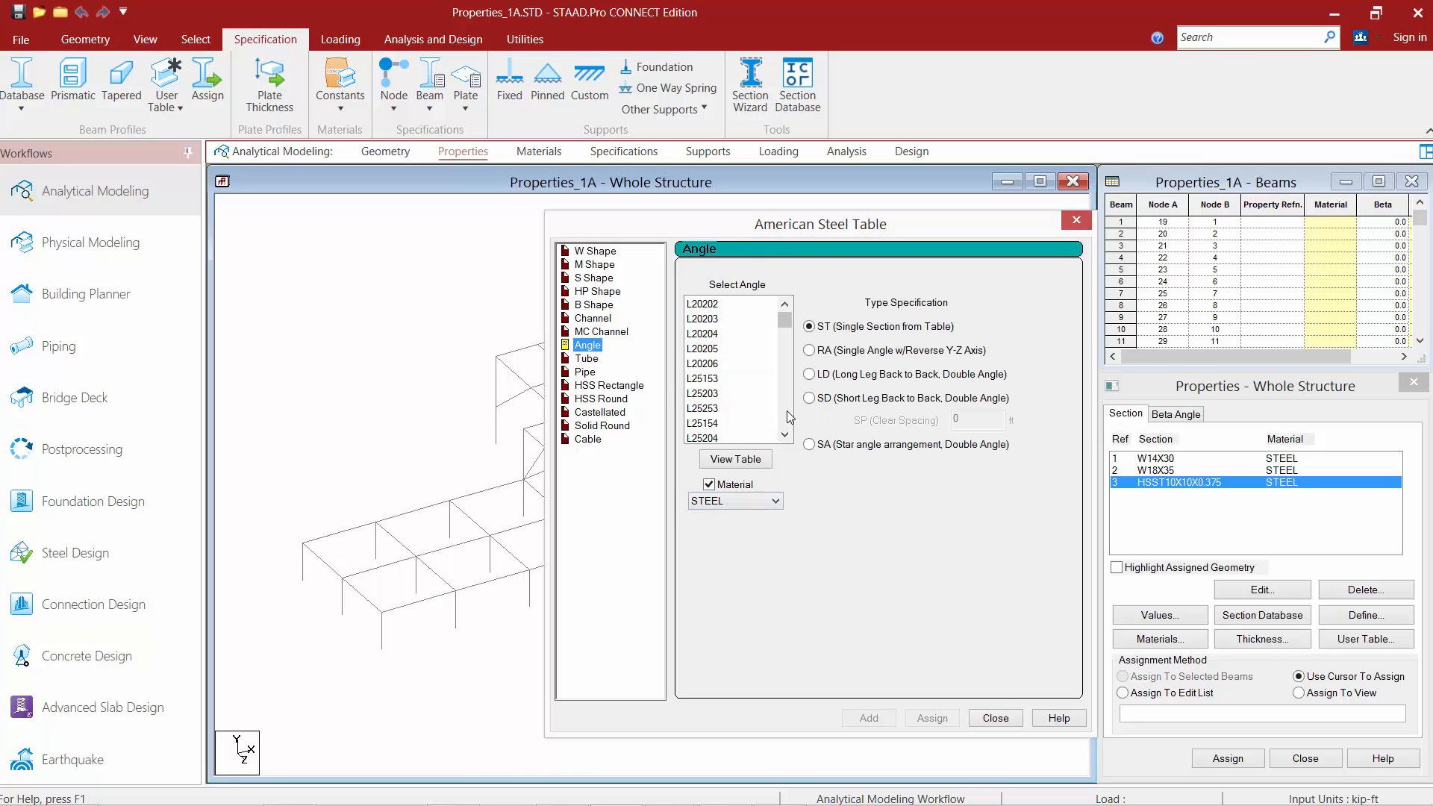
{"action": "scroll", "coordinate": [789, 415], "scroll_direction": "down", "scroll_amount": 6}
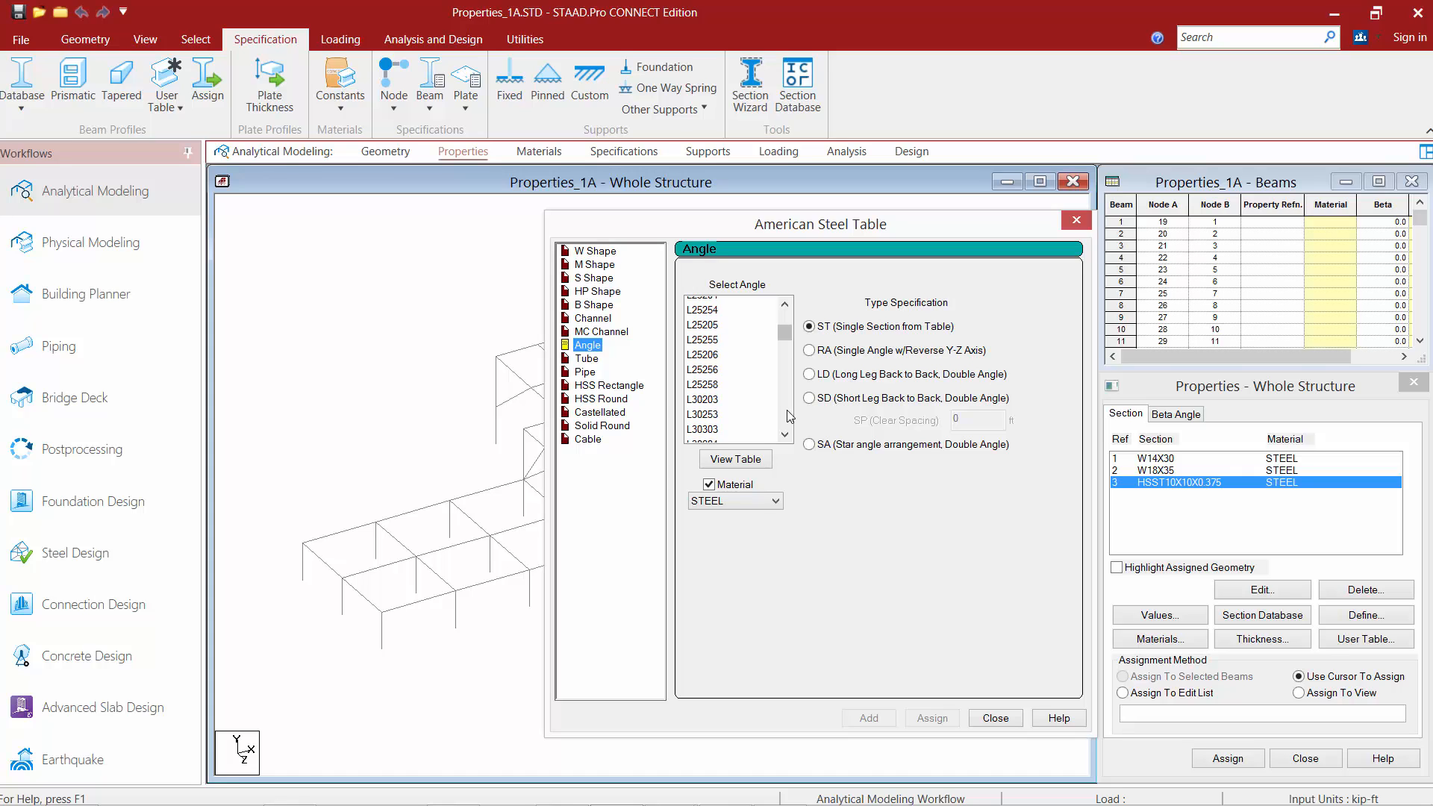
{"action": "scroll", "coordinate": [790, 415], "scroll_direction": "down", "scroll_amount": 5}
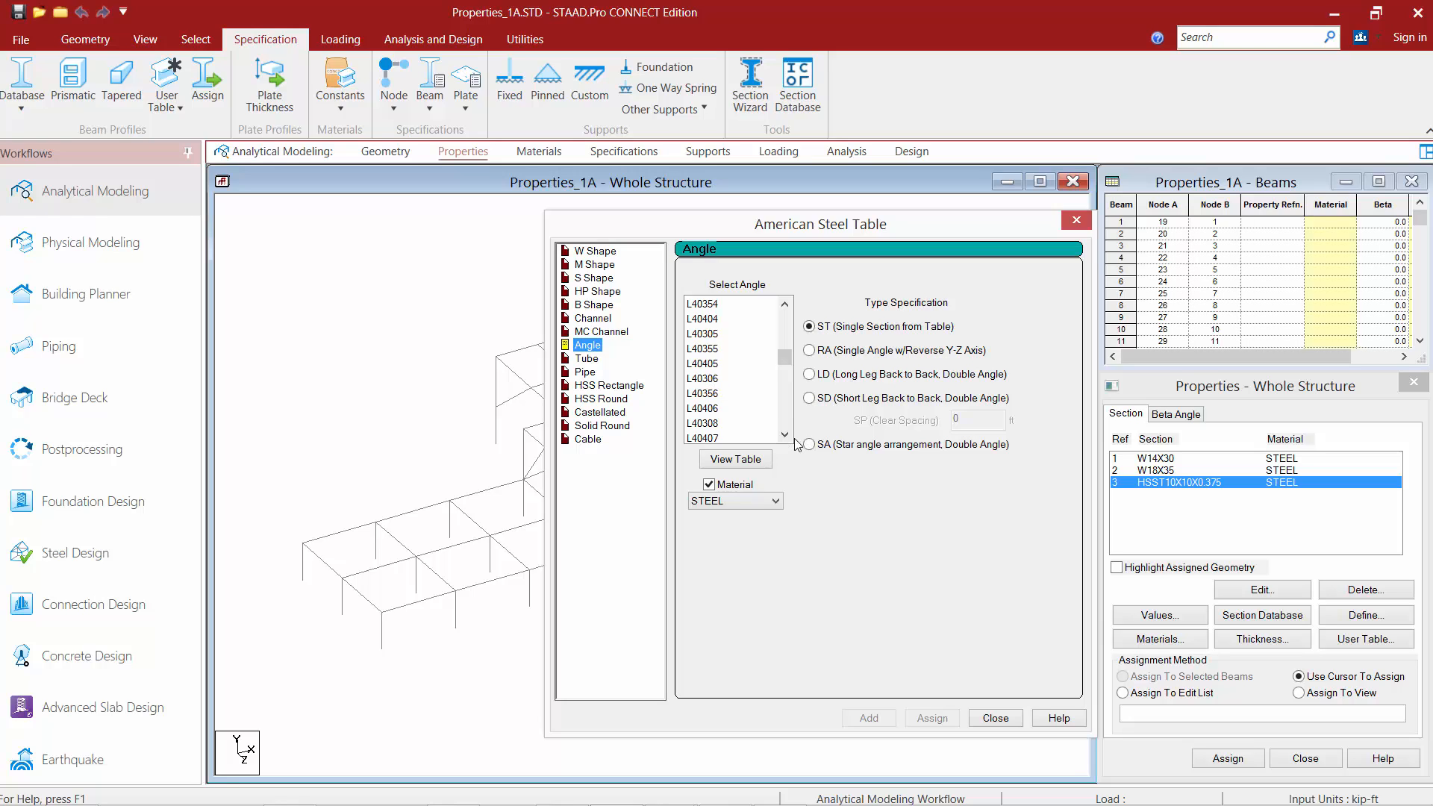
{"action": "left_click", "coordinate": [707, 394]}
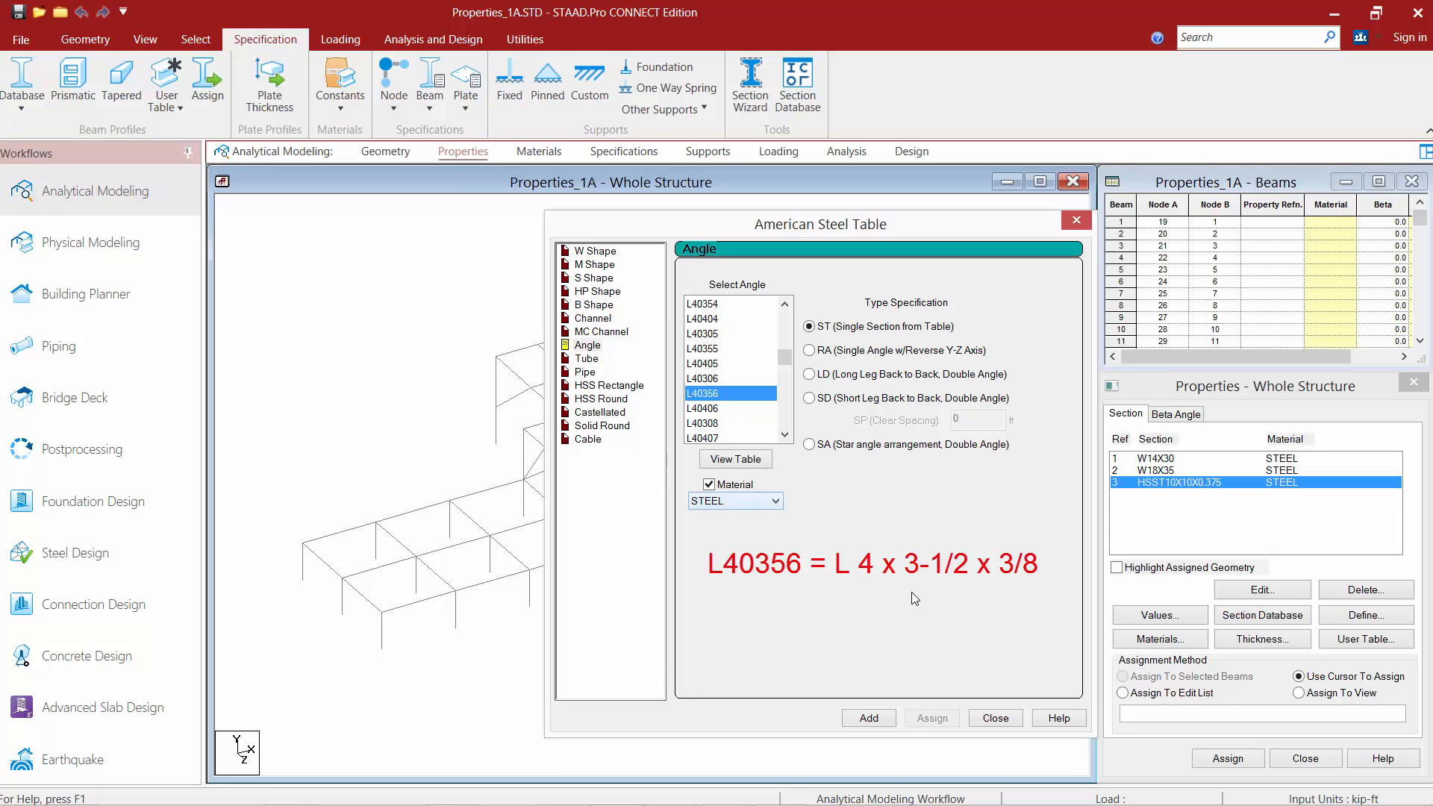
{"action": "left_click", "coordinate": [873, 719]}
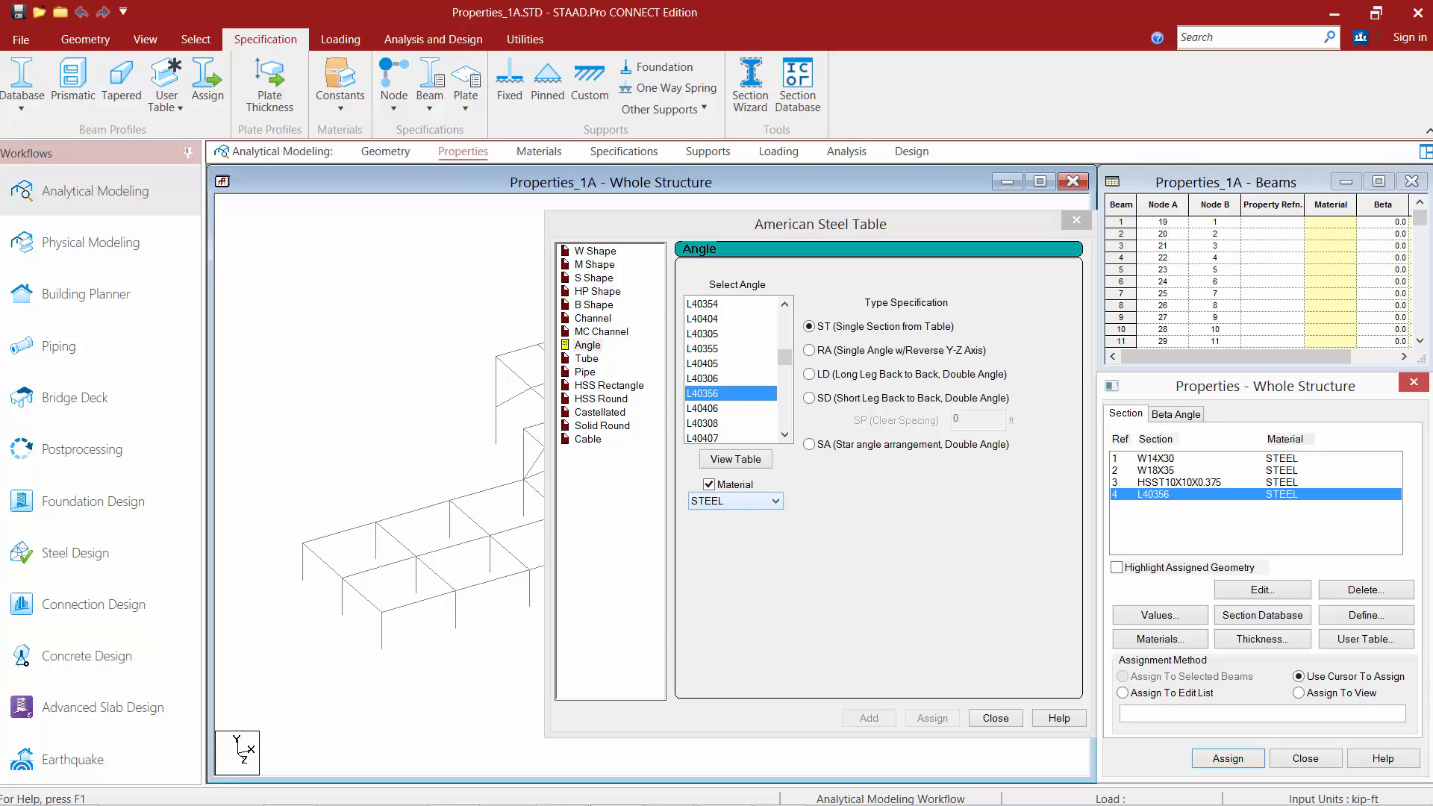
Turn on Highlight Assigned Geometry and close the American Steel Table.
{"action": "left_click", "coordinate": [1175, 566]}
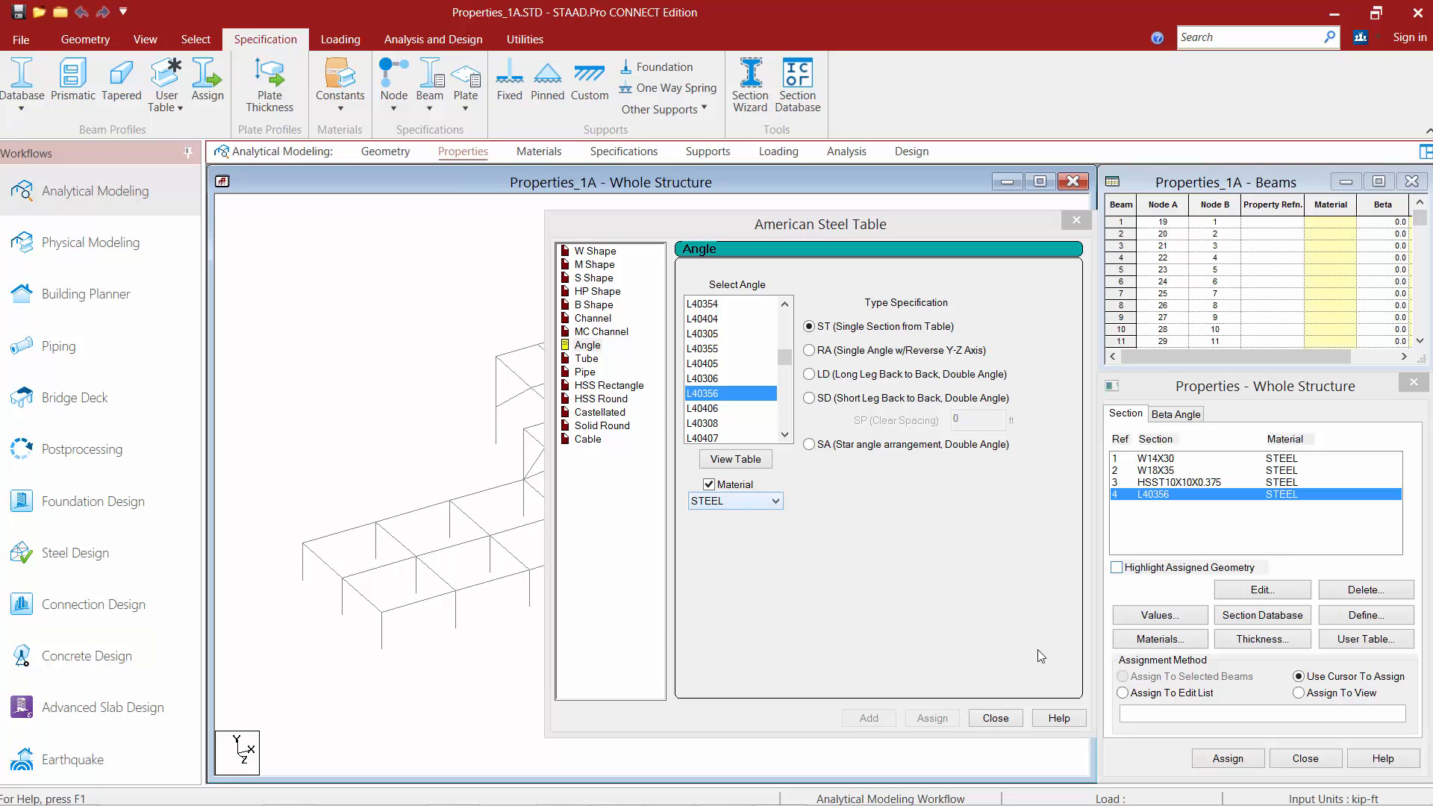
{"action": "left_click", "coordinate": [991, 718]}
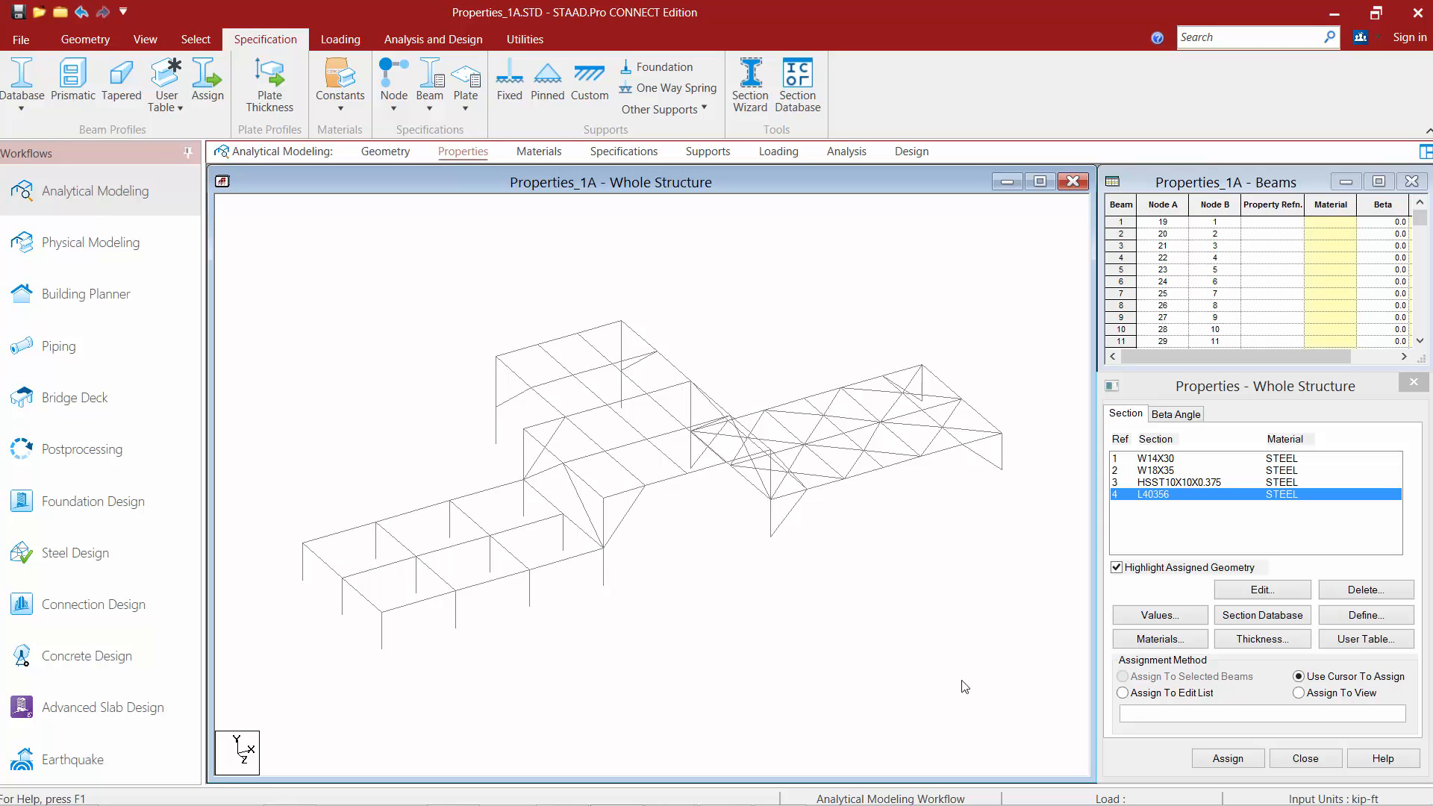
Assign the W14X30 section to all members of the _STEELBEAMS group.
{"action": "left_click", "coordinate": [1167, 461]}
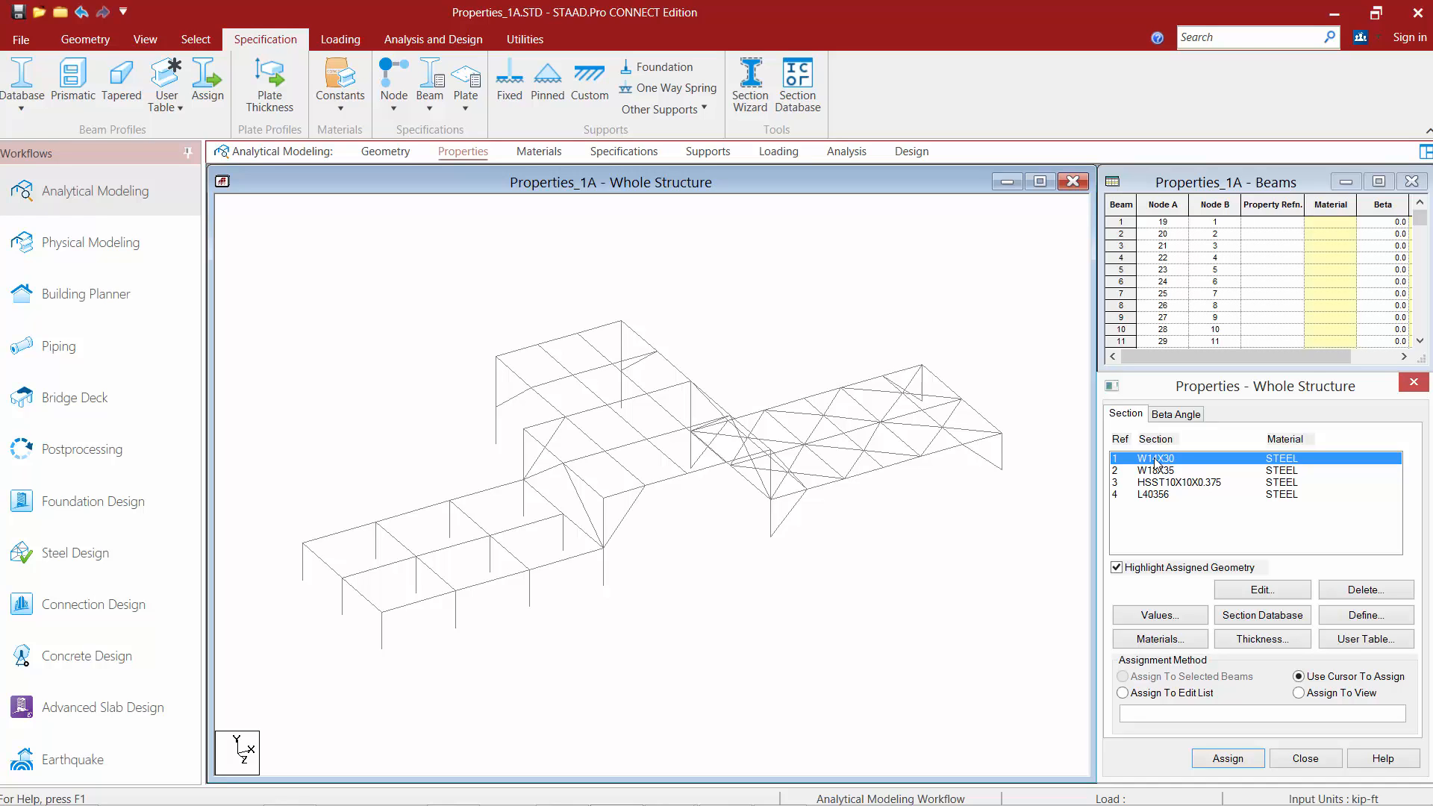
{"action": "left_click", "coordinate": [195, 39]}
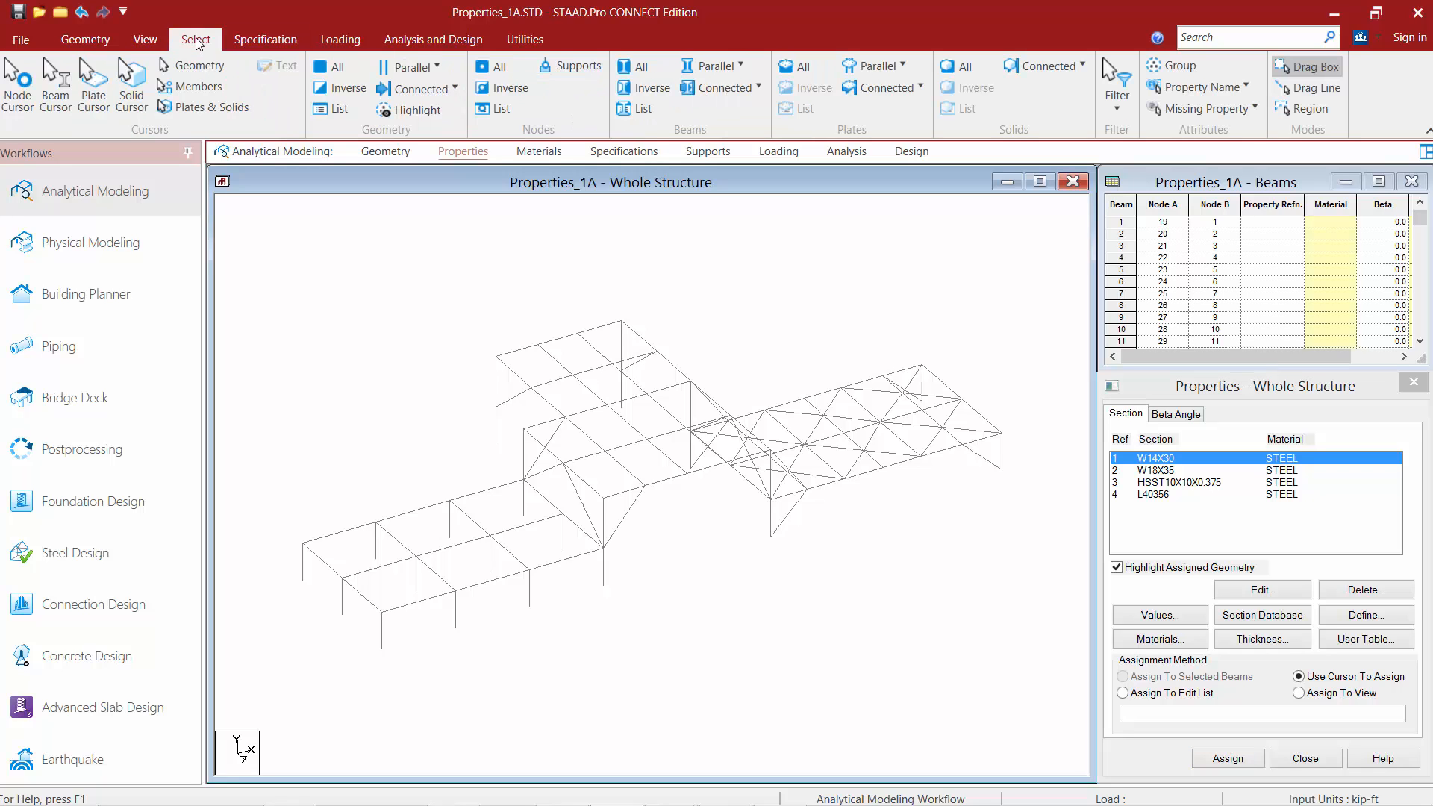
{"action": "left_click", "coordinate": [1177, 69]}
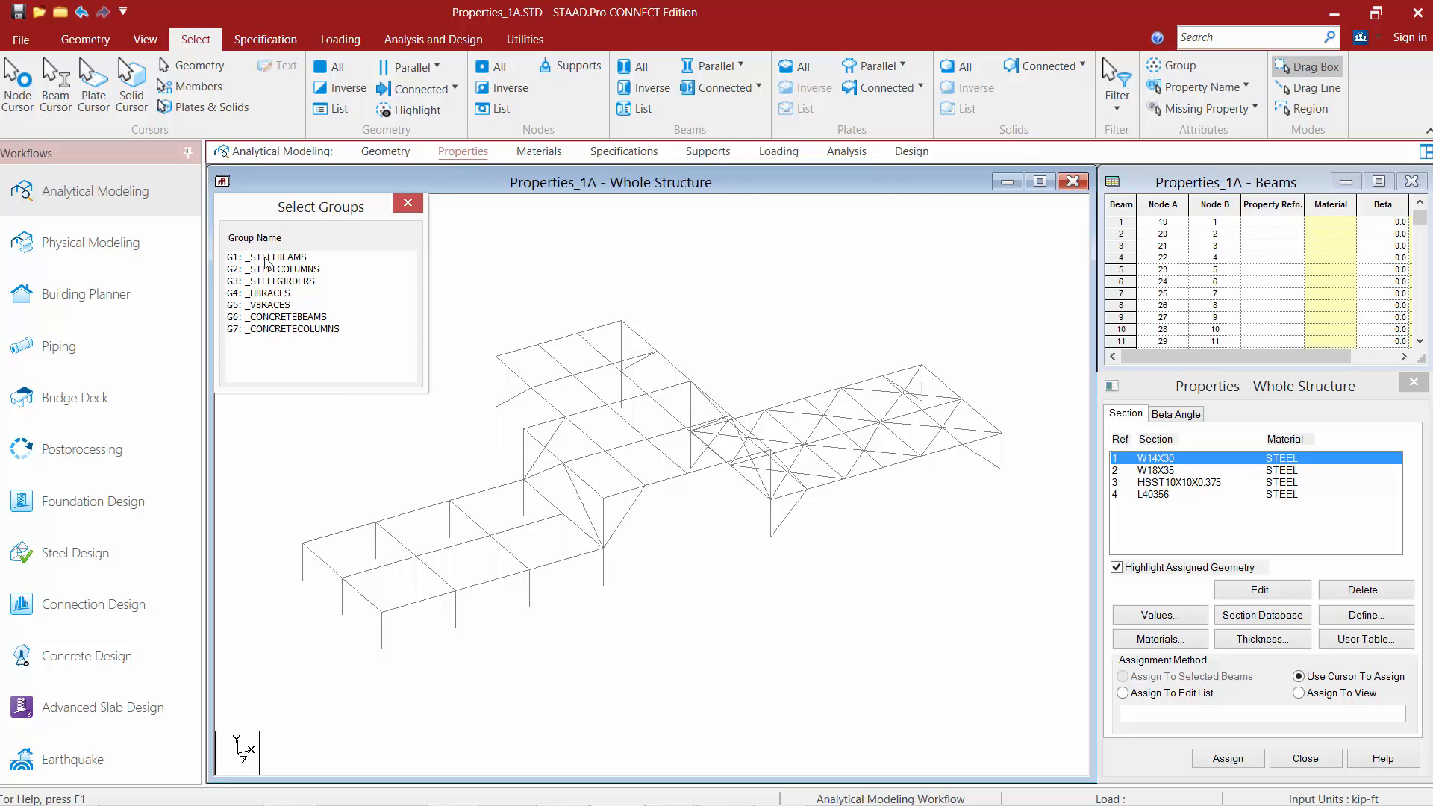
{"action": "left_click", "coordinate": [266, 257]}
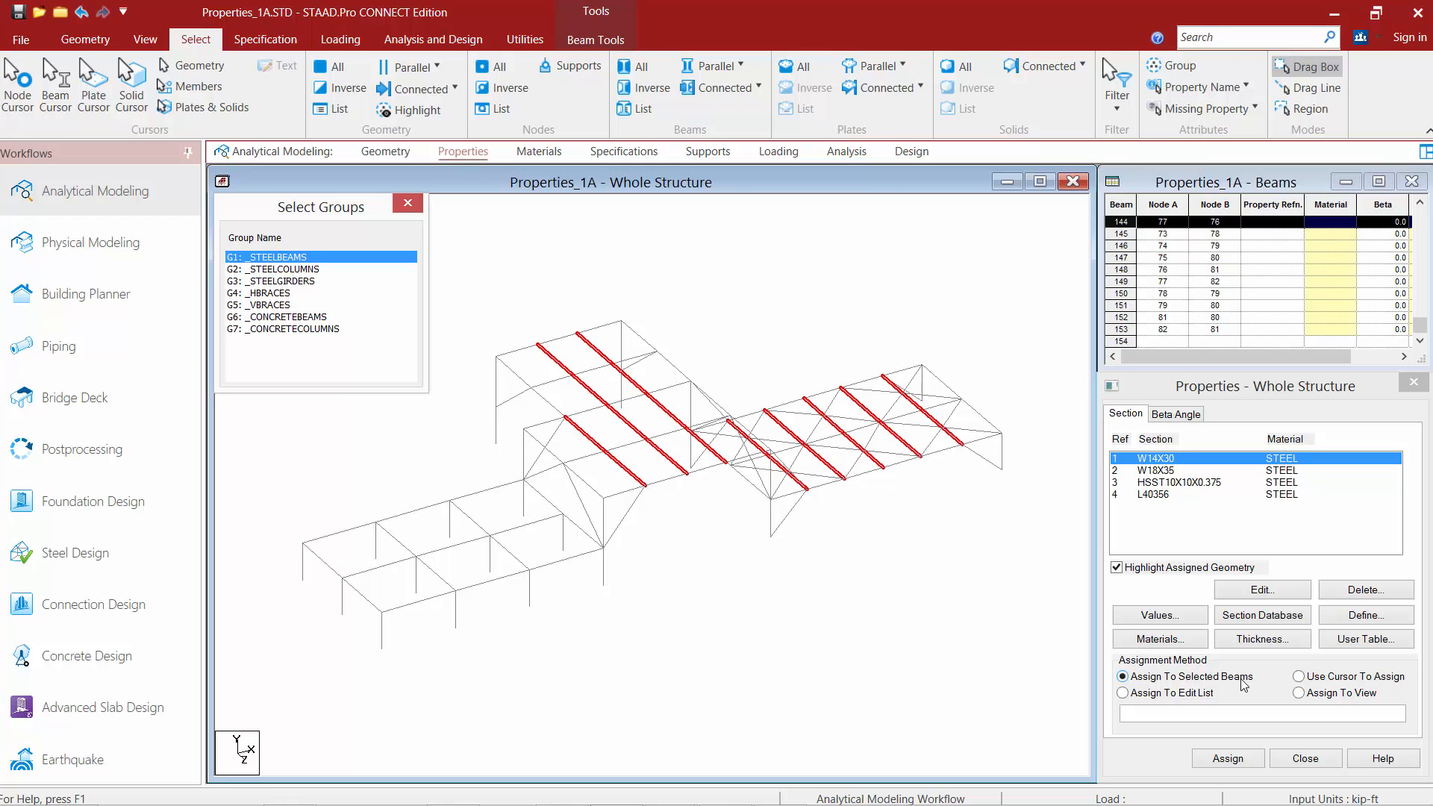
{"action": "left_click", "coordinate": [1221, 760]}
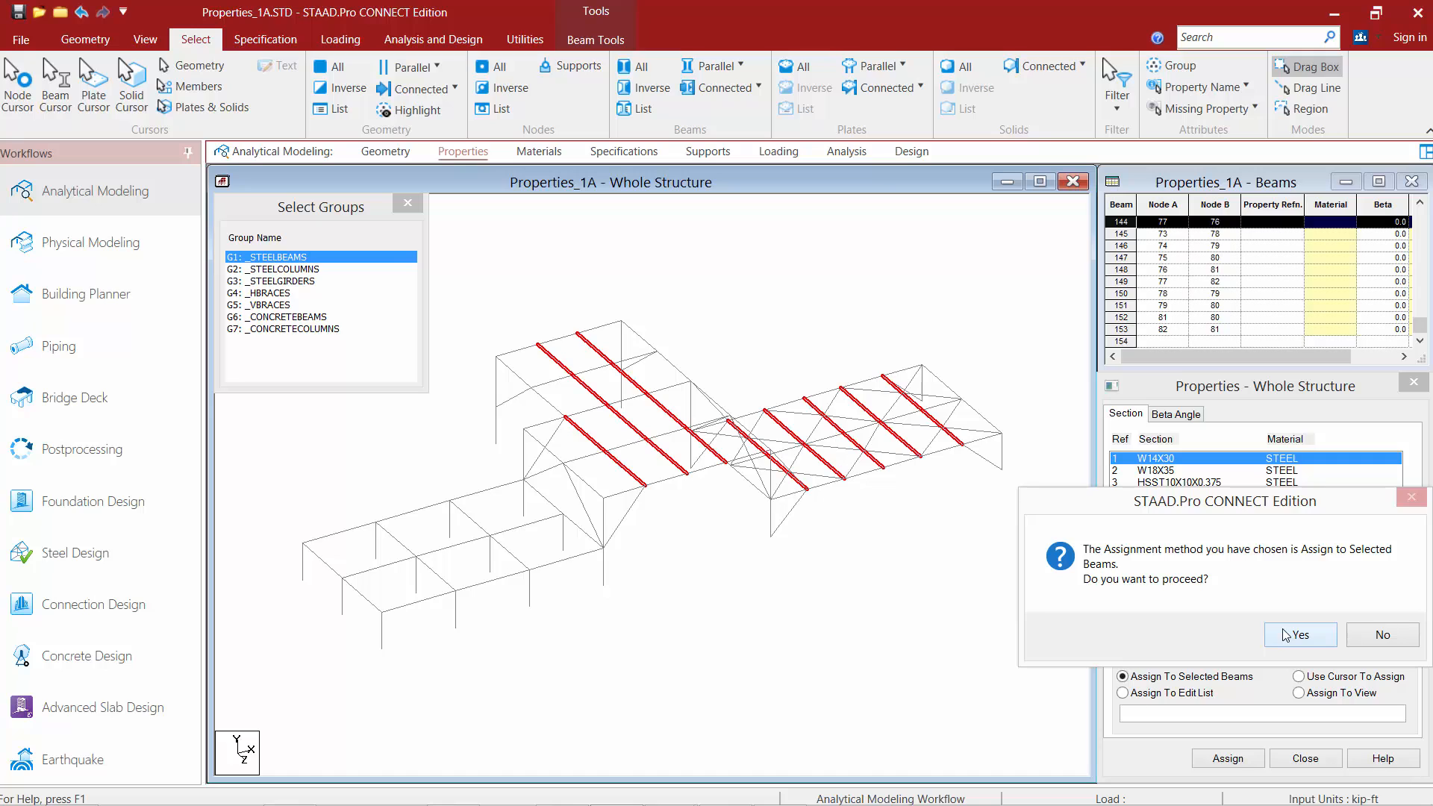
{"action": "left_click", "coordinate": [1285, 635]}
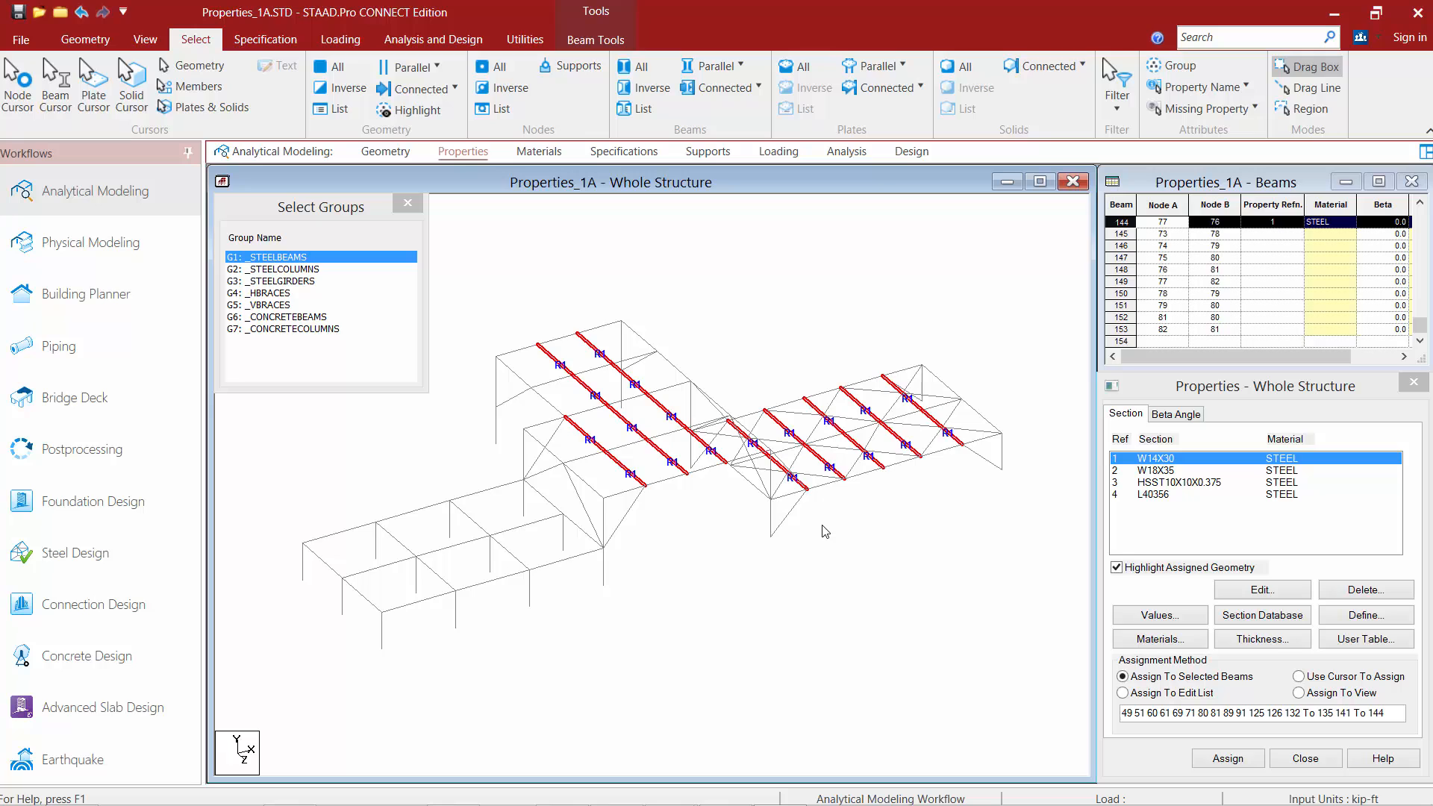
Assign the W18X35 section to all members of the _STEELGIRDERS group.
{"action": "left_click", "coordinate": [1159, 470]}
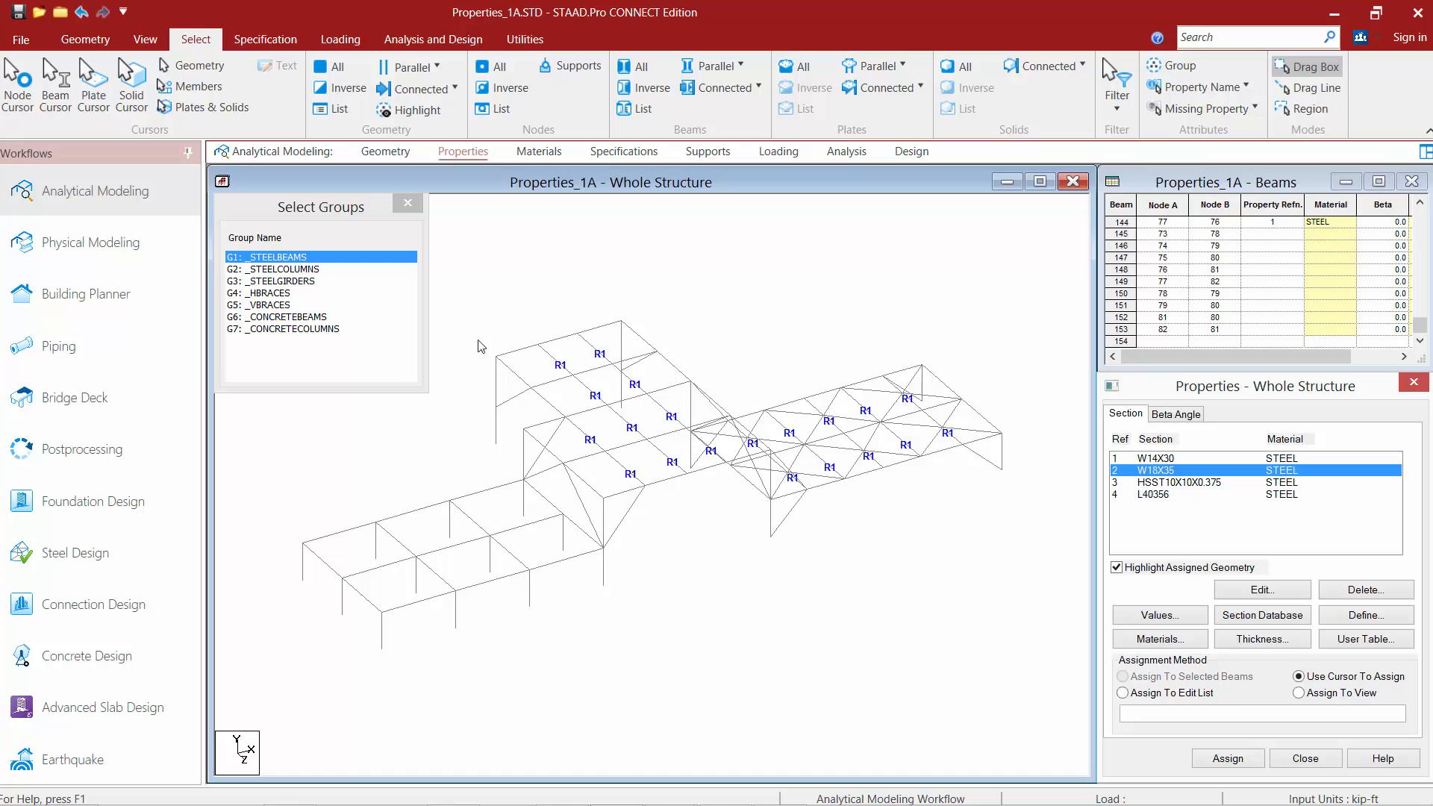
{"action": "left_click", "coordinate": [260, 283], "text": "ctrl"}
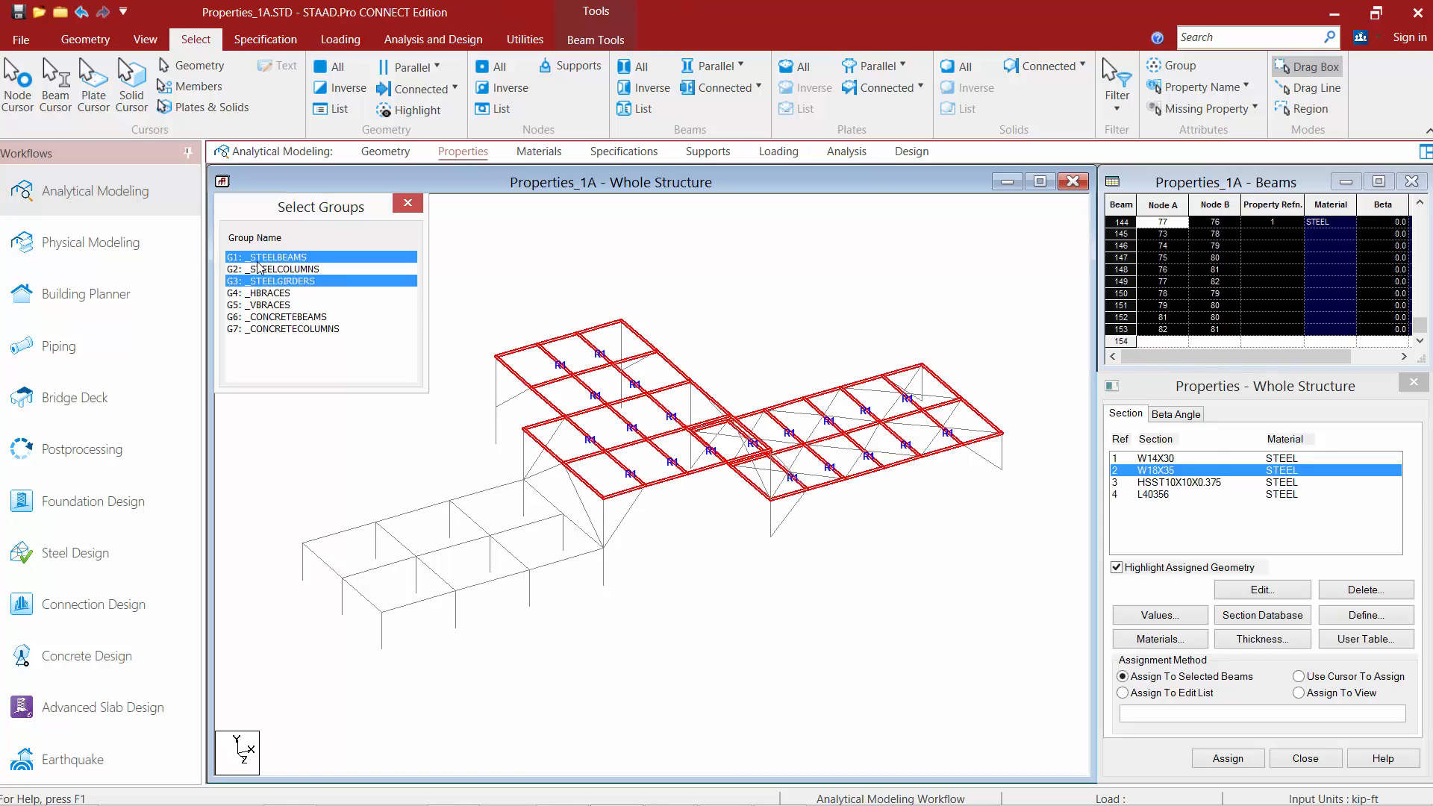
{"action": "left_click", "coordinate": [259, 261], "text": "ctrl"}
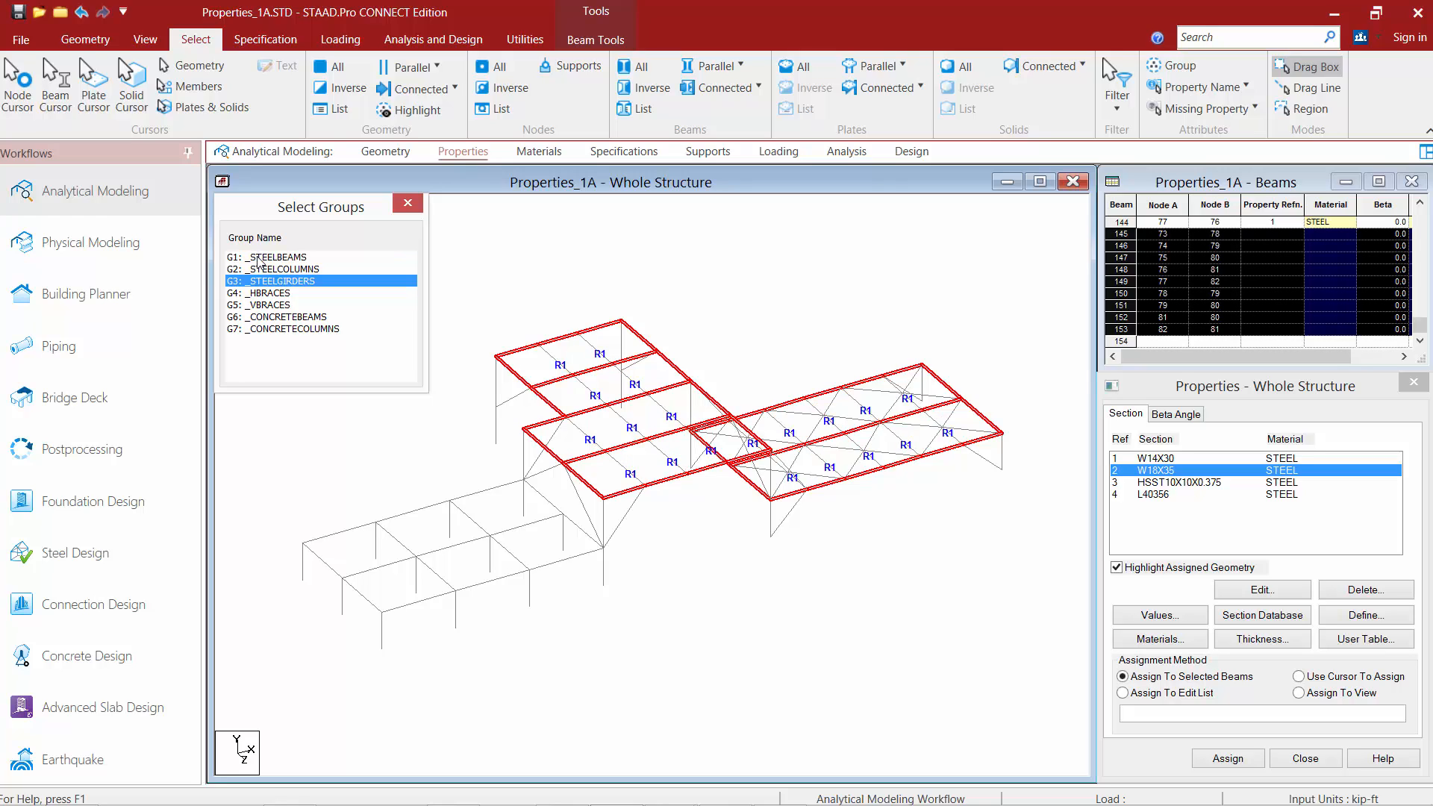
{"action": "left_click", "coordinate": [1235, 753]}
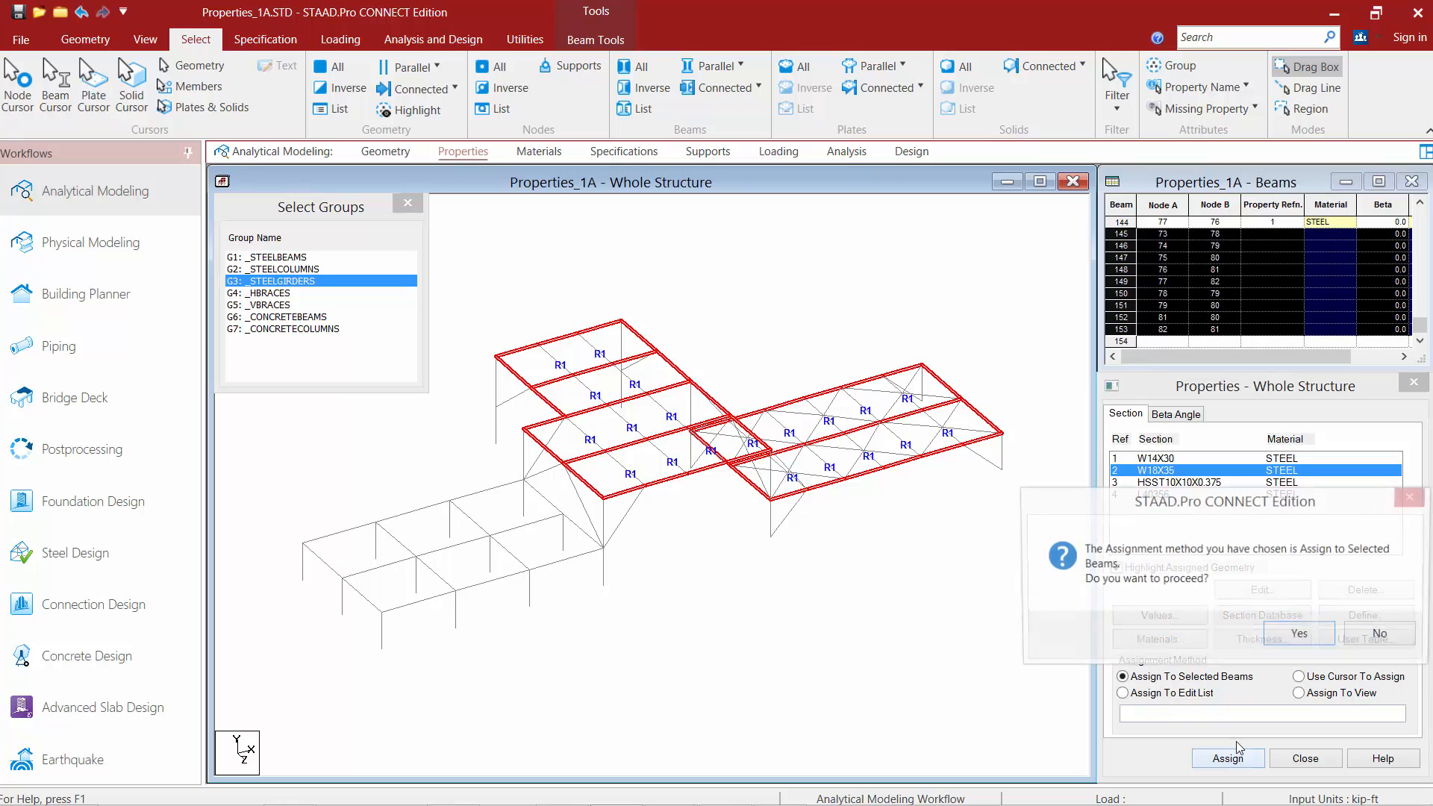
{"action": "left_click", "coordinate": [1299, 634]}
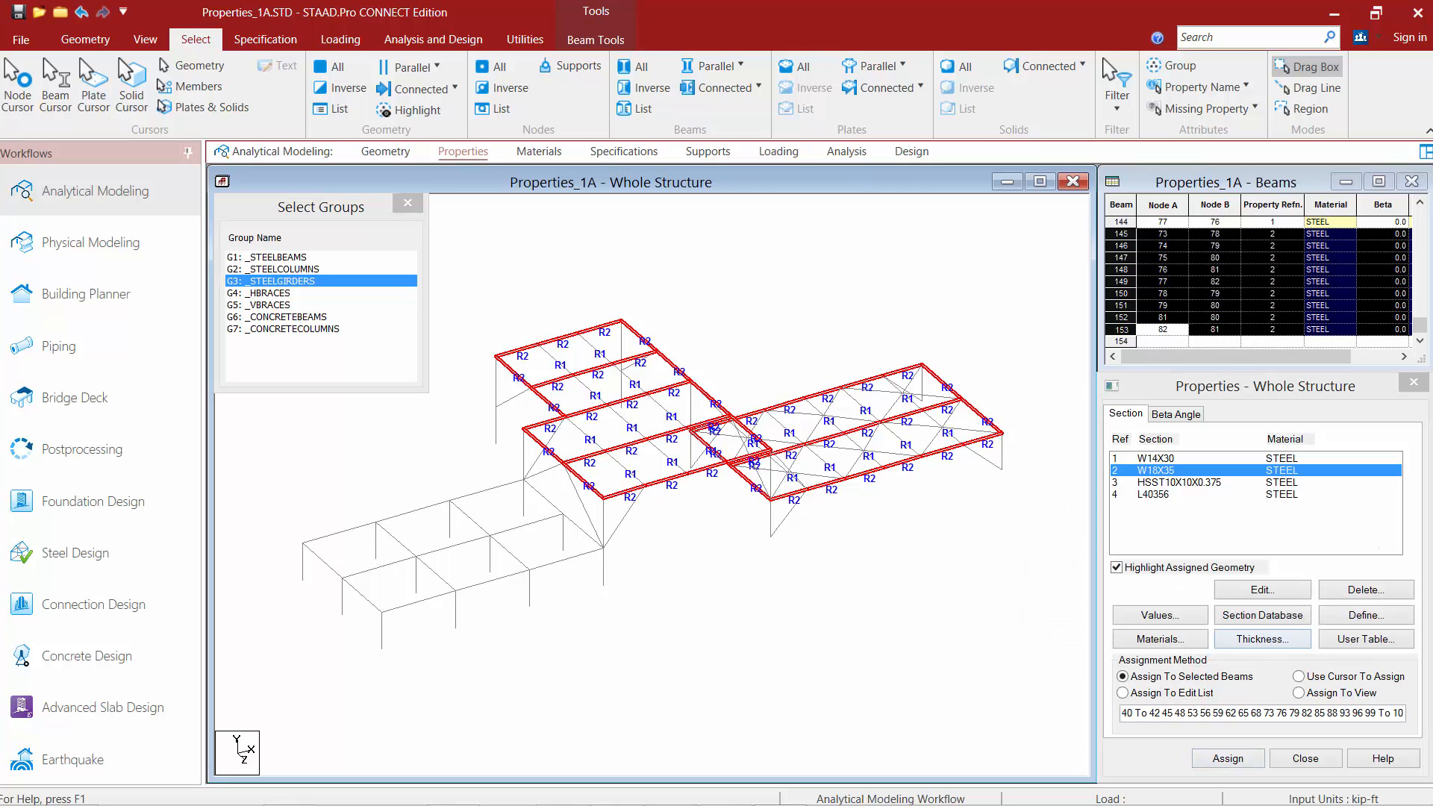
Assign the HSST10X10X0.375 section to all members of the _STEELCOLUMNS group.
{"action": "left_click", "coordinate": [1168, 484]}
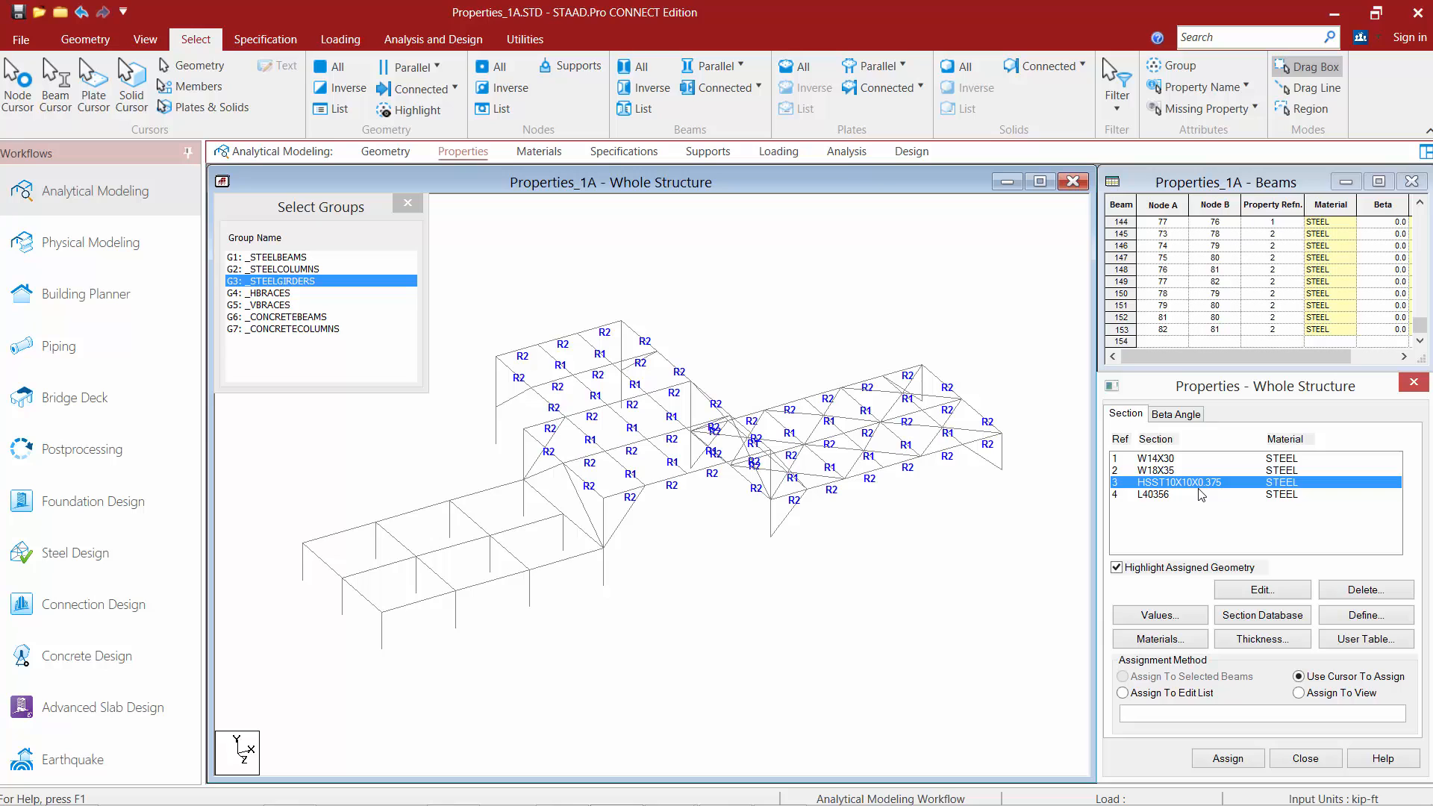
{"action": "left_click", "coordinate": [270, 279]}
{"action": "left_click", "coordinate": [268, 270]}
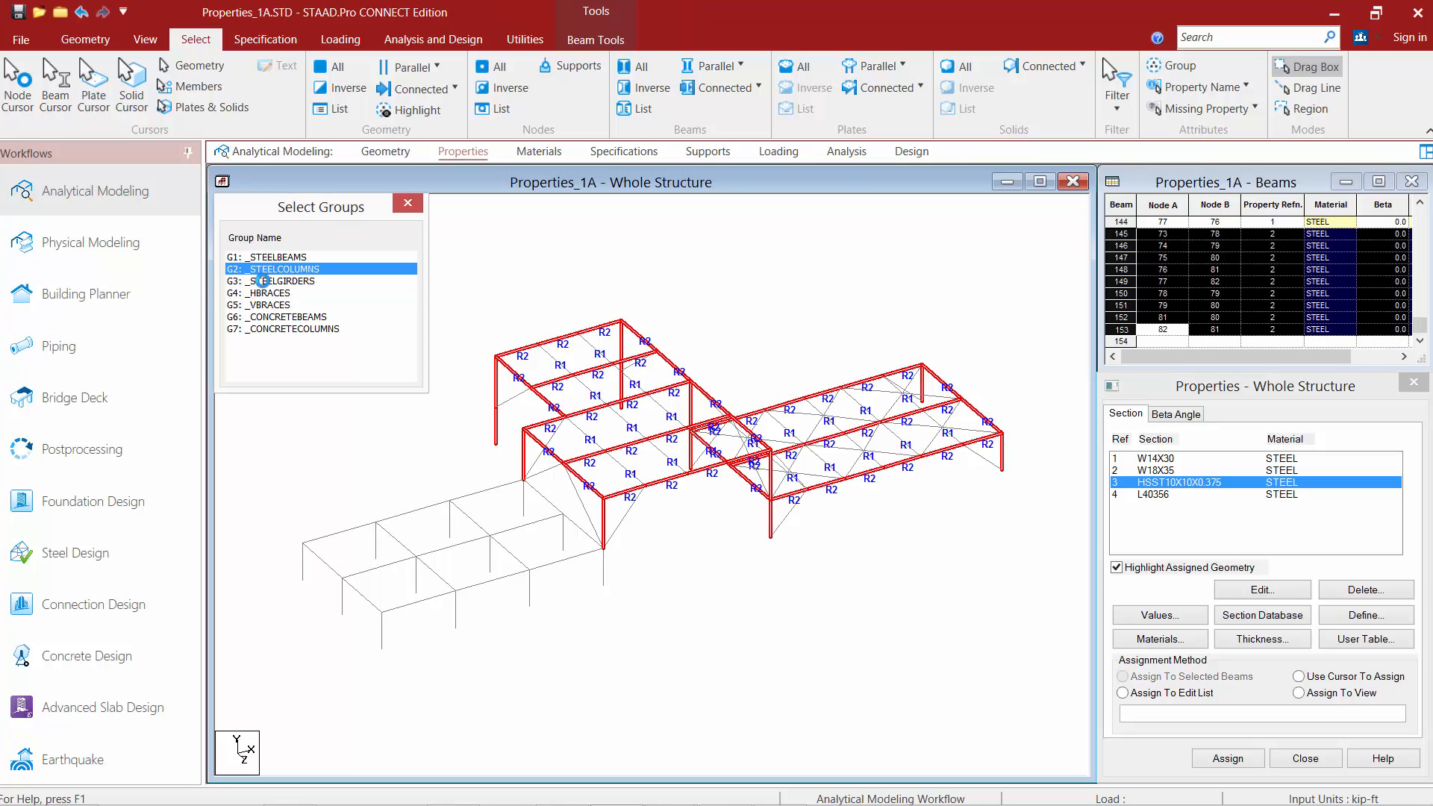
{"action": "left_click", "coordinate": [1228, 759]}
{"action": "left_click", "coordinate": [1285, 640]}
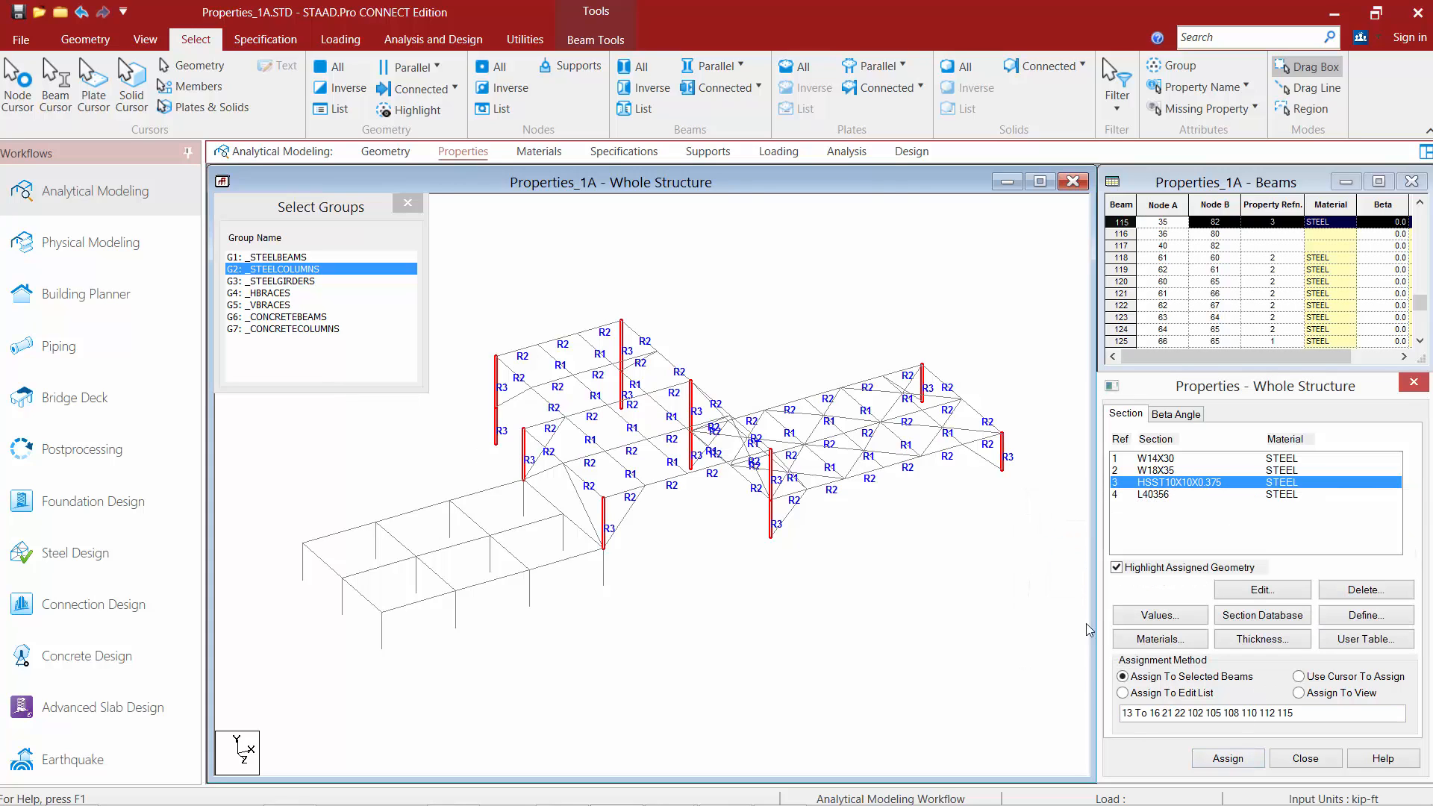
Assign the L40356 angle section to all members of the _HBRACES group.
{"action": "left_click", "coordinate": [1150, 495]}
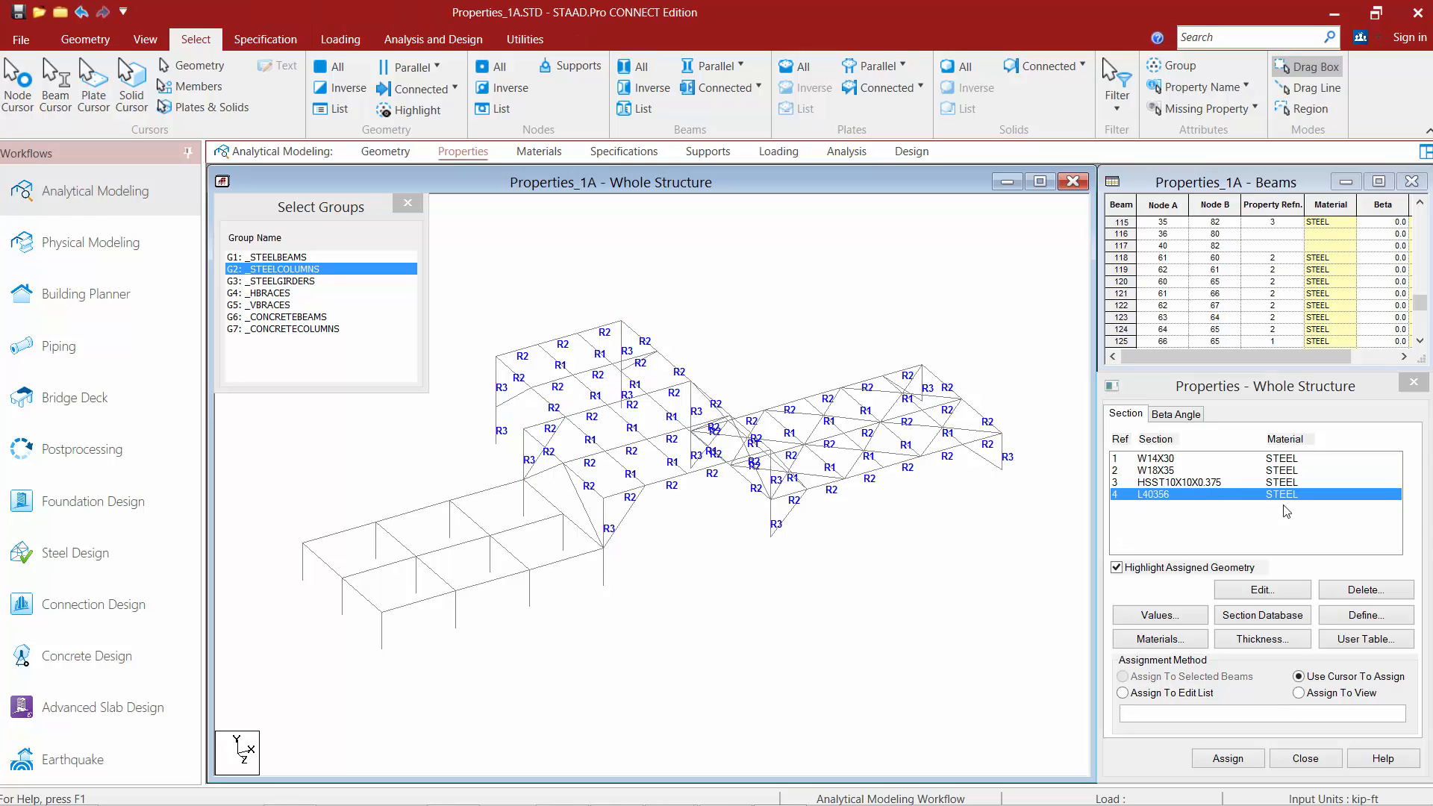
{"action": "left_click", "coordinate": [1151, 495]}
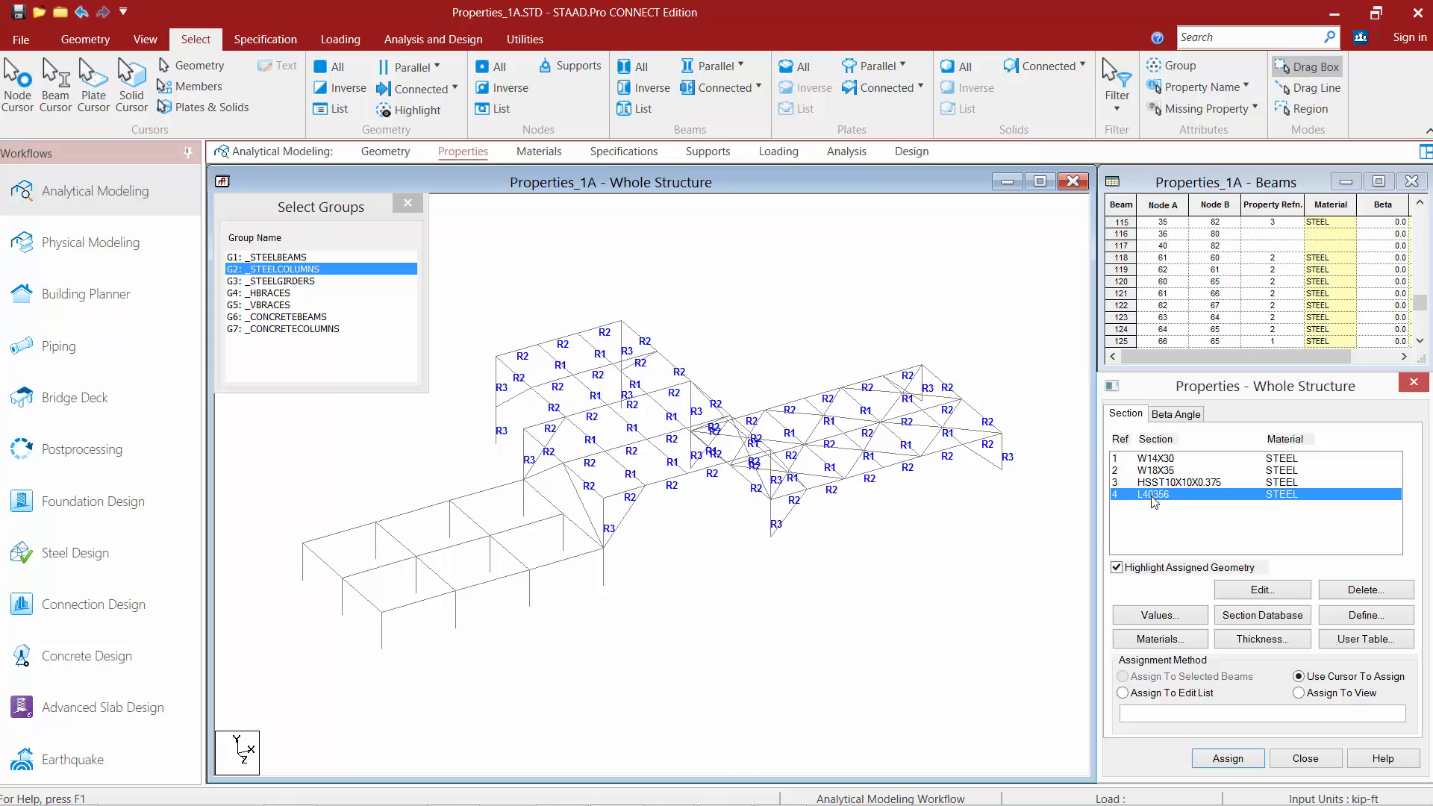
{"action": "left_click", "coordinate": [260, 293], "text": "ctrl"}
{"action": "left_click", "coordinate": [260, 270], "text": "ctrl"}
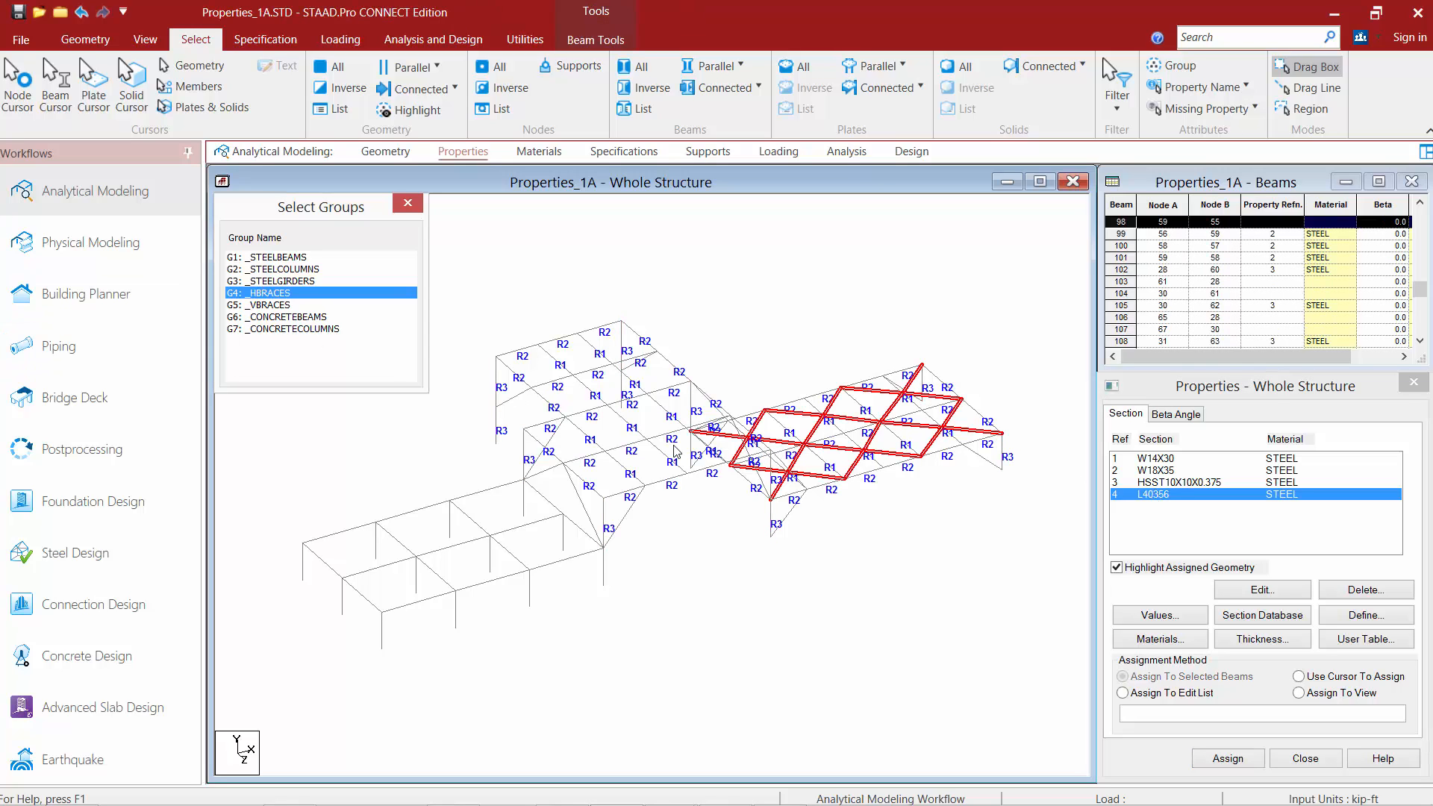
{"action": "left_click", "coordinate": [1224, 758]}
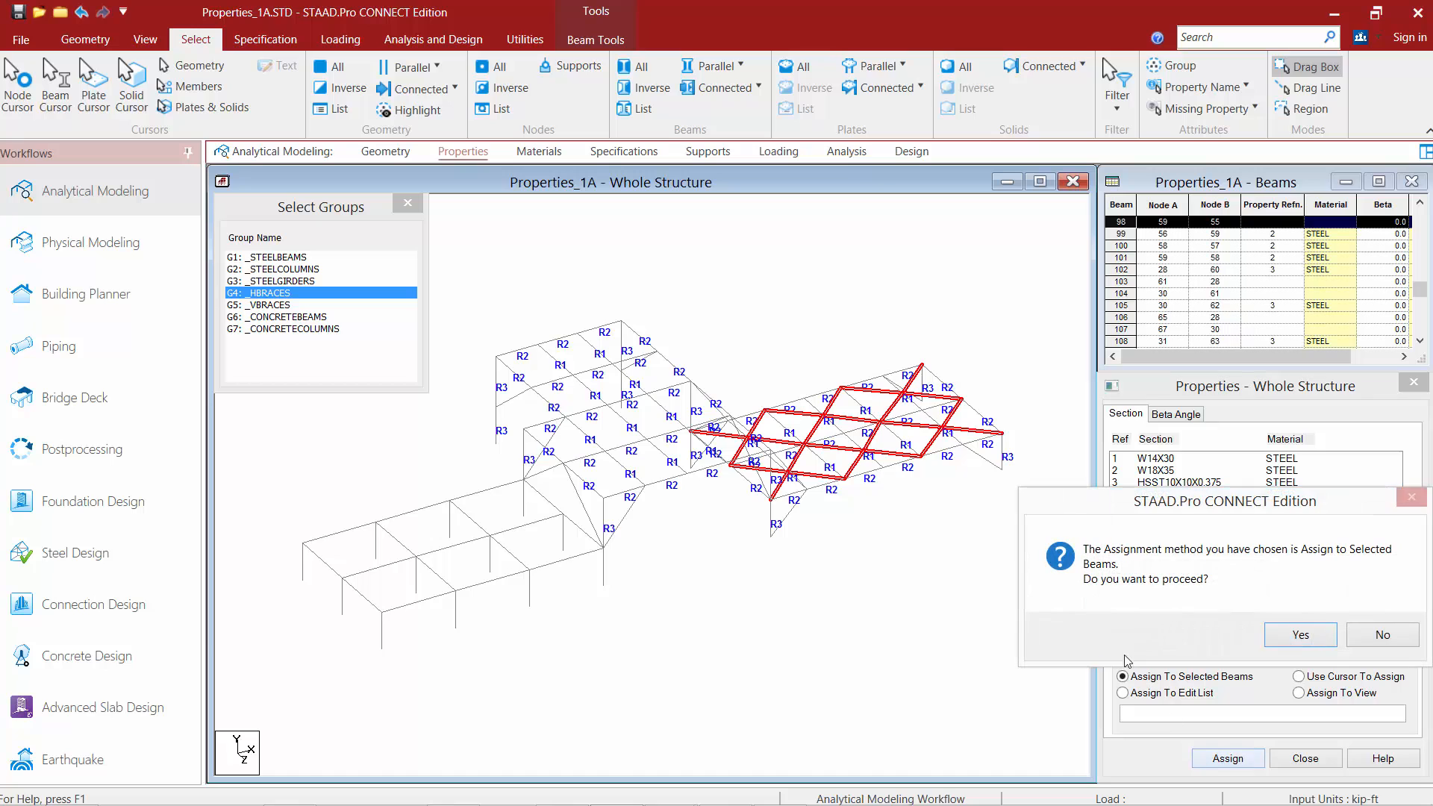
{"action": "left_click", "coordinate": [1300, 643]}
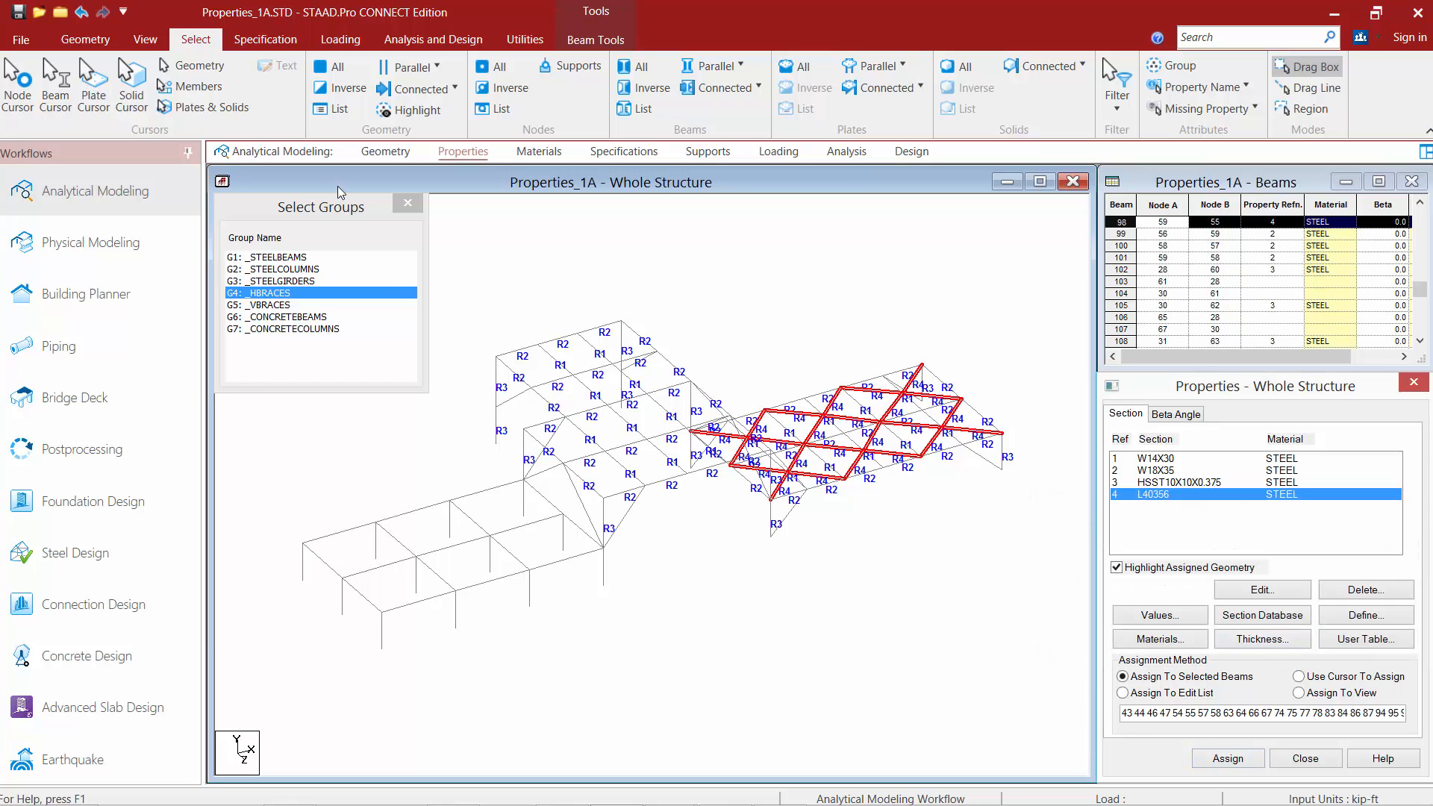
Close the Select Groups dialog.
{"action": "left_click", "coordinate": [343, 205]}
{"action": "left_click", "coordinate": [407, 206]}
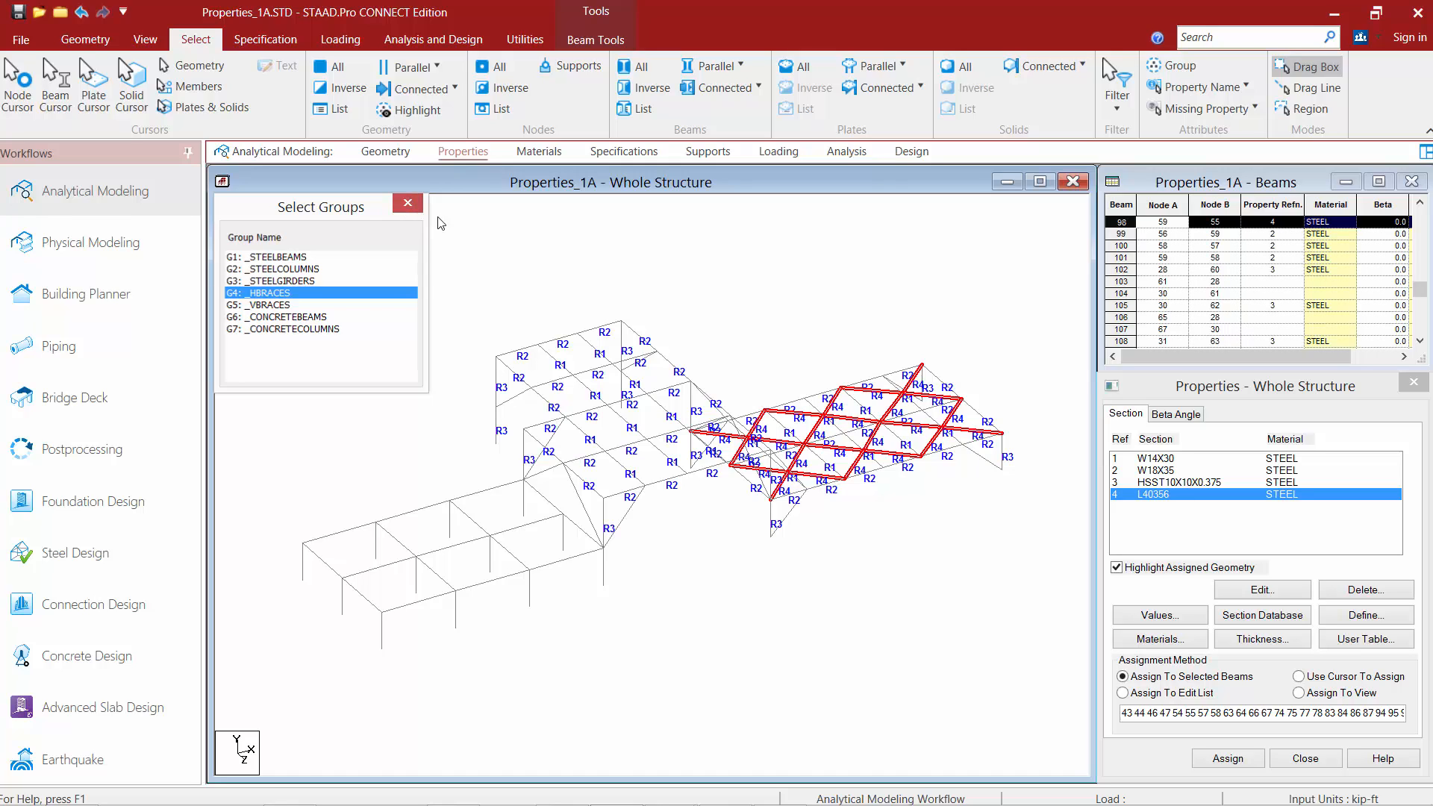
{"action": "left_click", "coordinate": [1163, 400]}
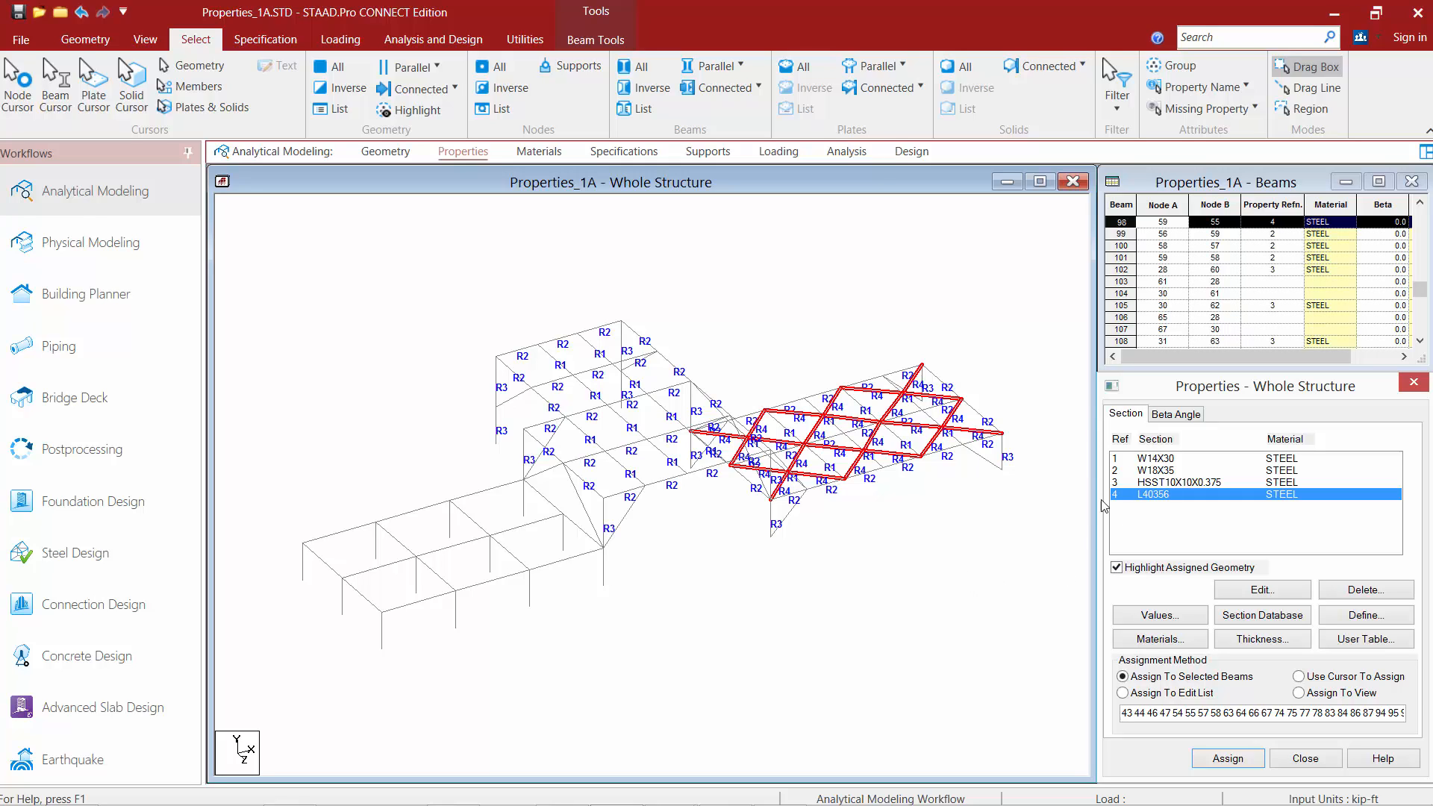
Highlight each of the four sections in turn to check which members they are assigned to.
{"action": "left_click", "coordinate": [1140, 459]}
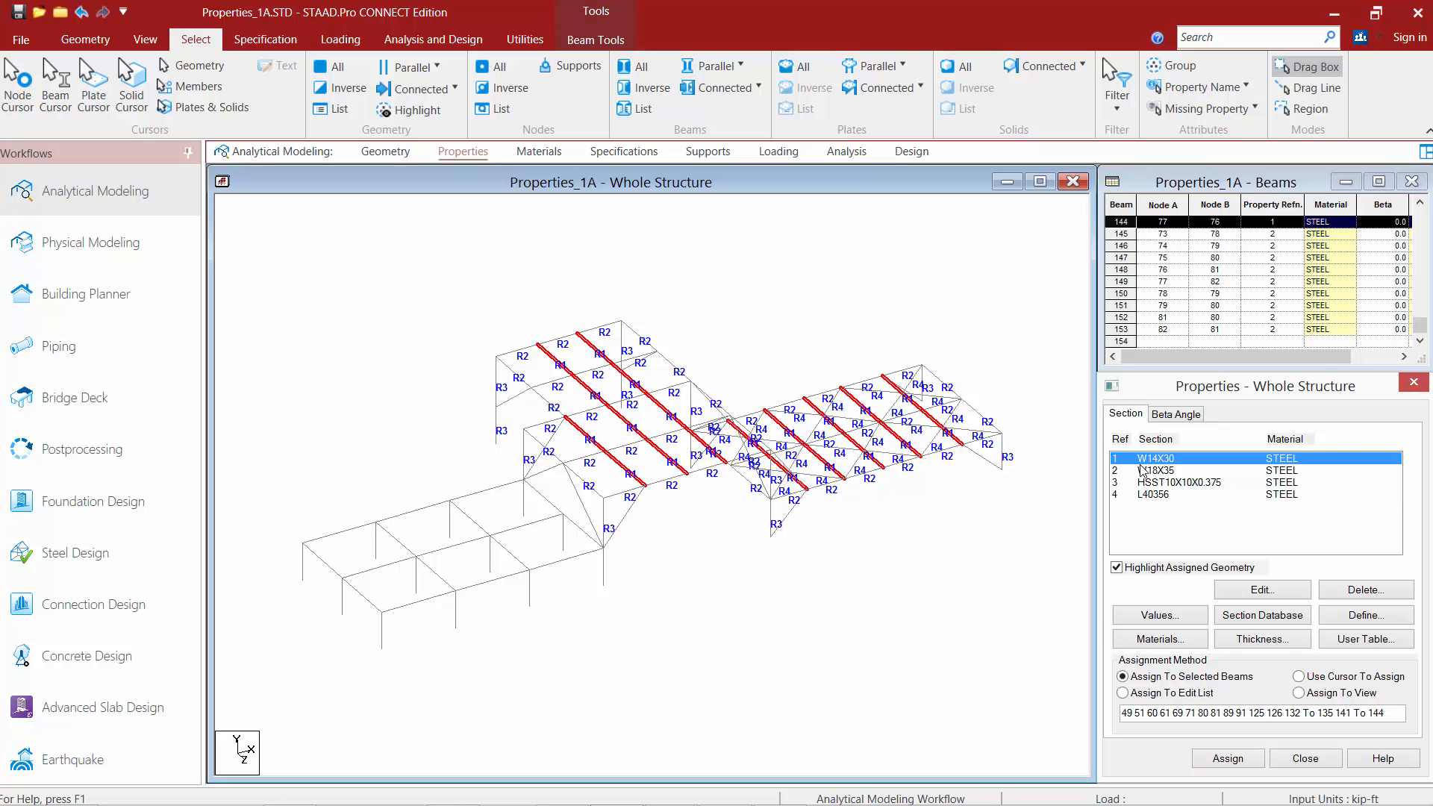
{"action": "left_click", "coordinate": [1141, 470]}
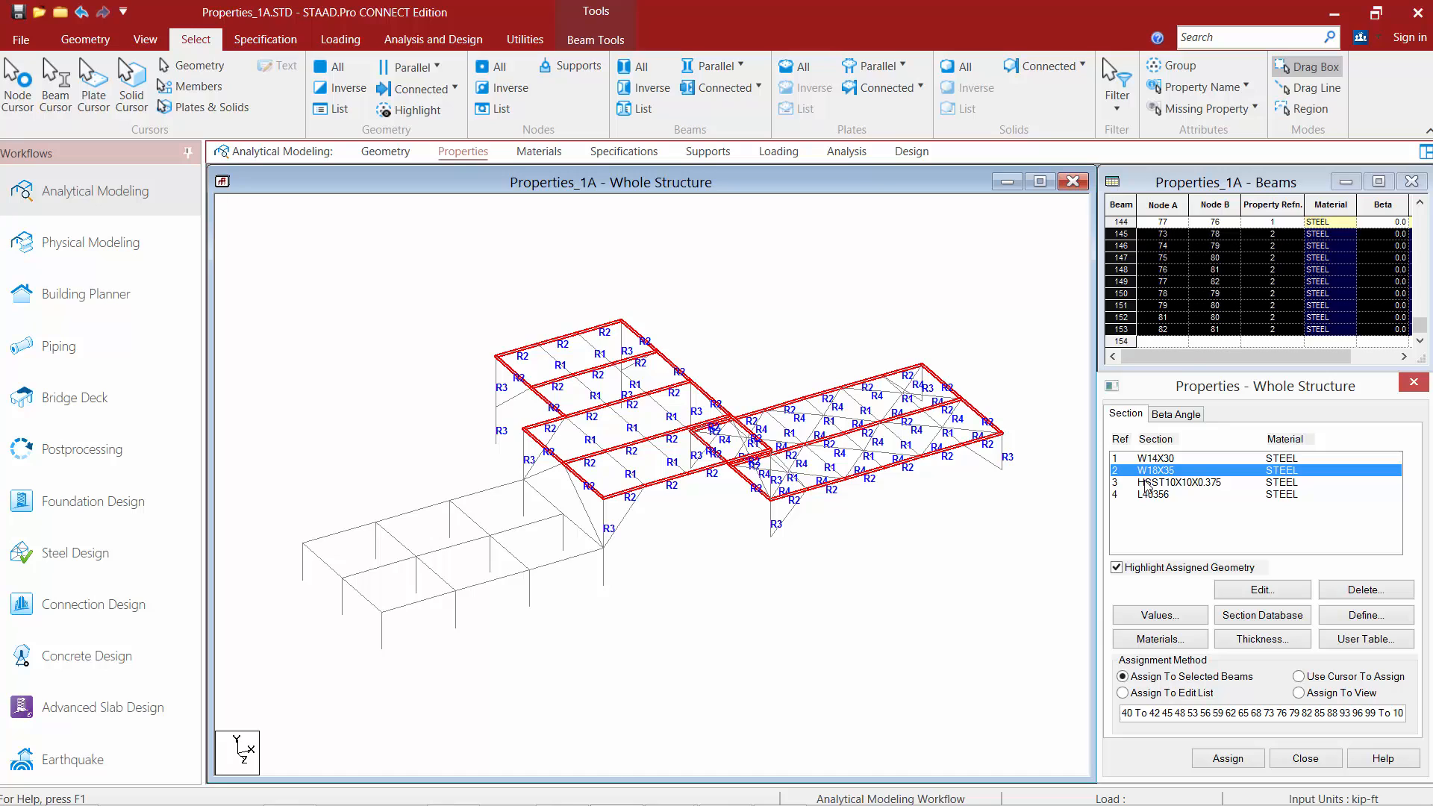
{"action": "left_click", "coordinate": [1147, 482]}
{"action": "left_click", "coordinate": [1144, 496]}
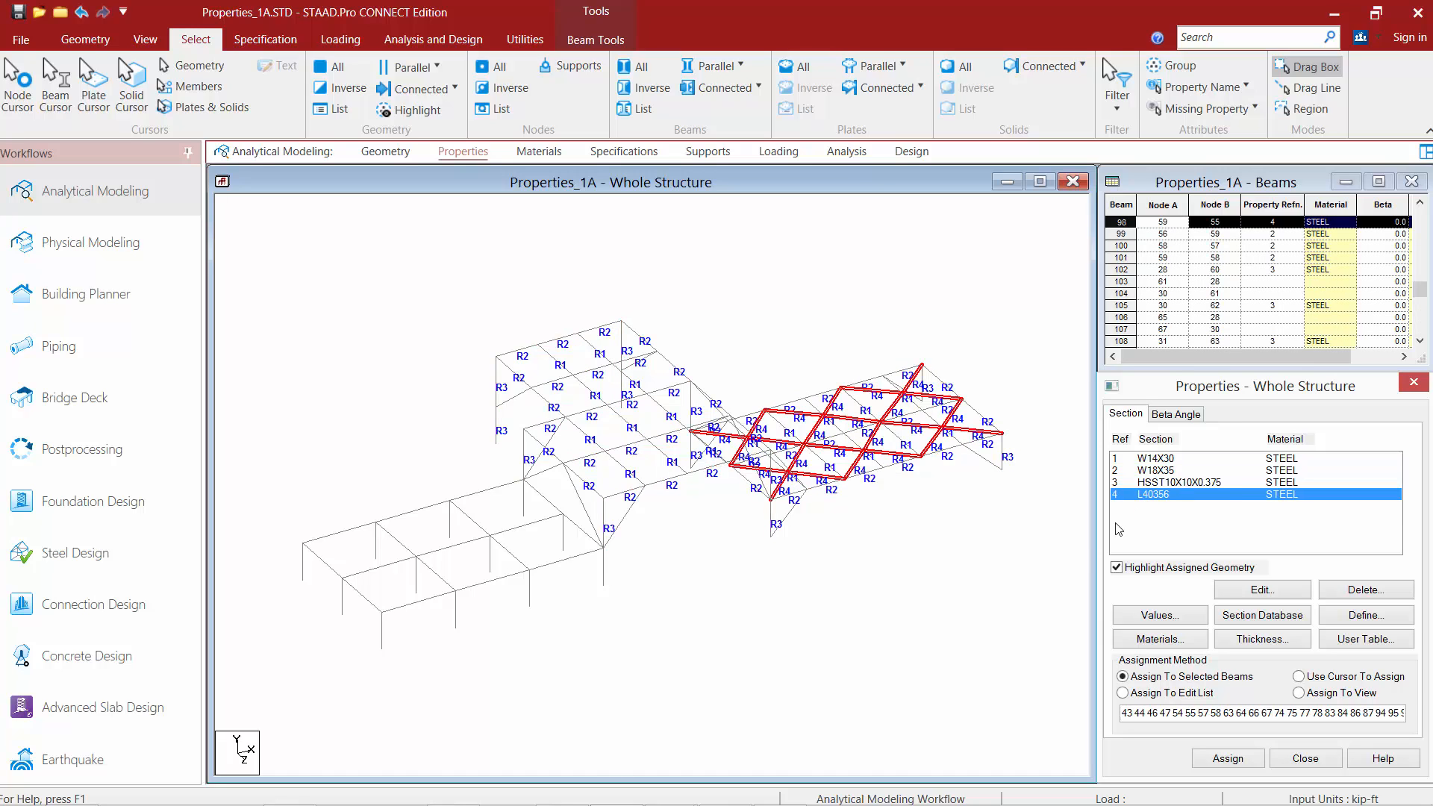